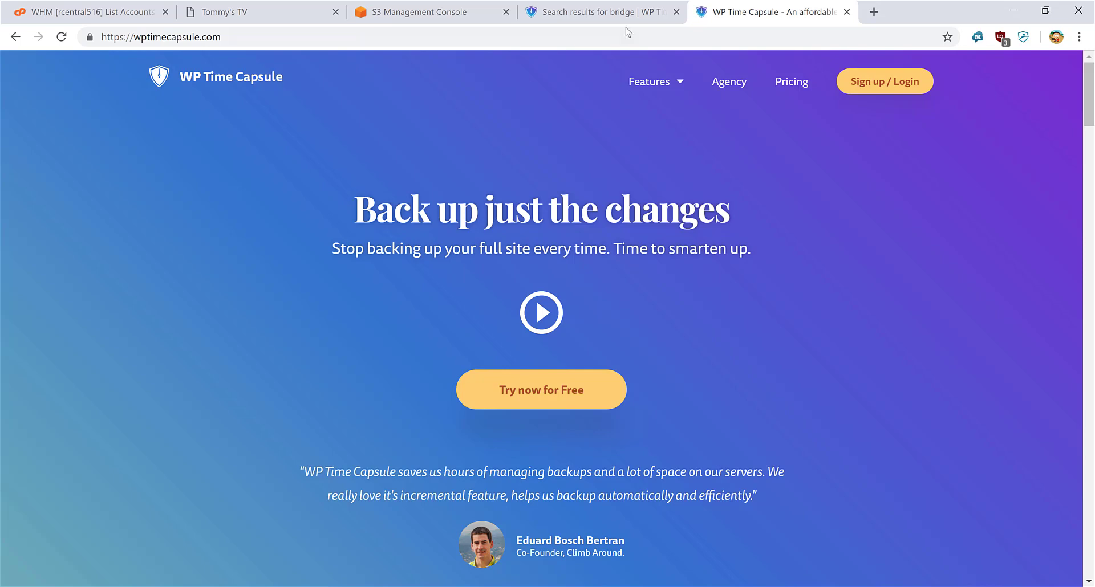
- Open the "Restoring a website that is down" article from the bridge search results and view the S3 backups folder
{"action": "left_click", "coordinate": [621, 12]}
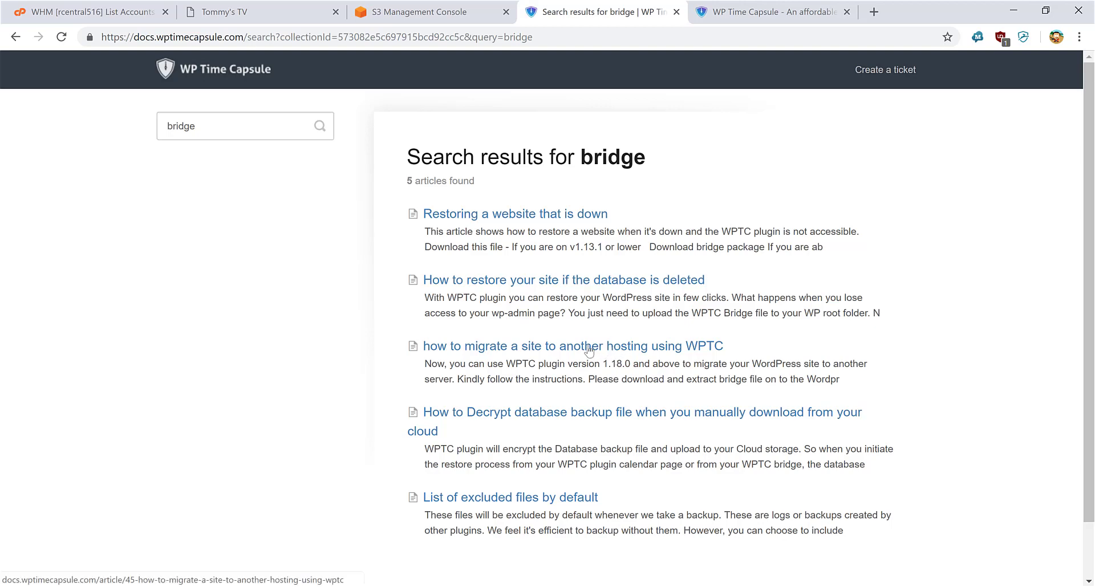
{"action": "left_click", "coordinate": [540, 215]}
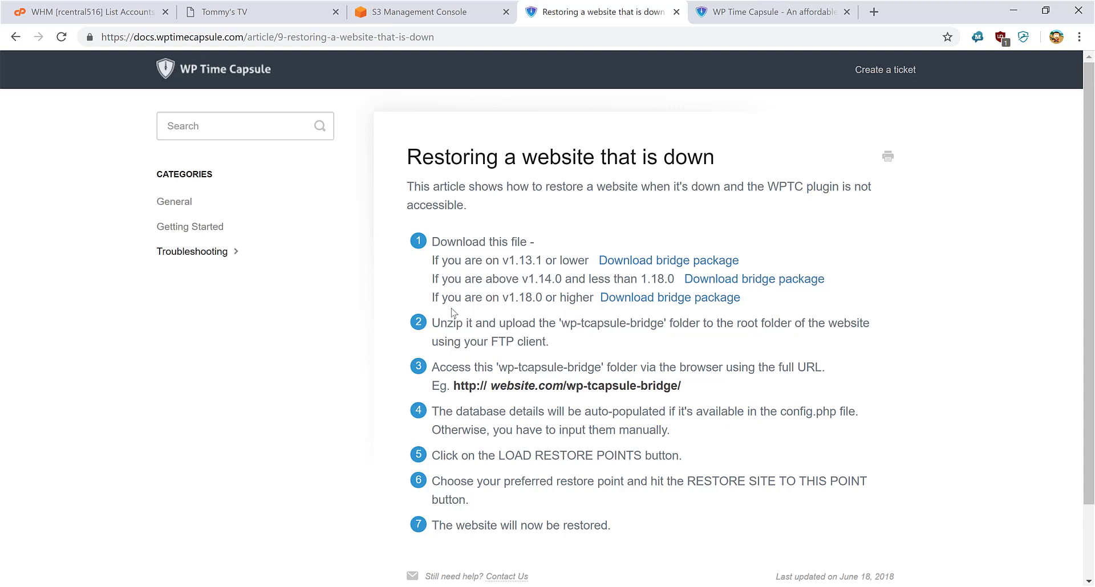
{"action": "left_click", "coordinate": [376, 11]}
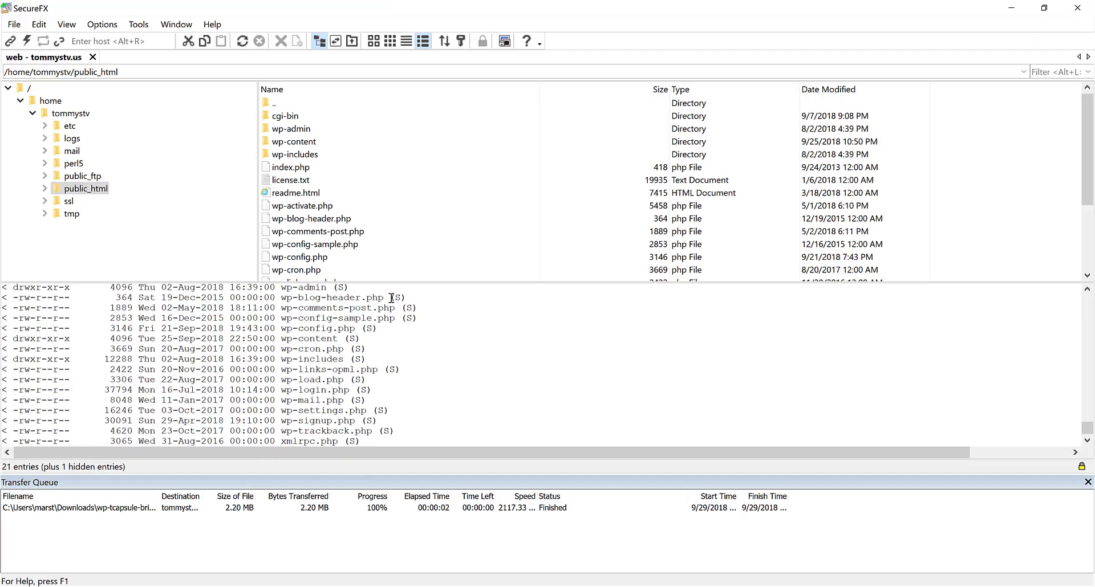
- Upload wp-tcapsule-bridge.zip from the local Downloads folder to the server's /home/tommystv/public_html folder
{"action": "key", "text": "alt+Tab"}
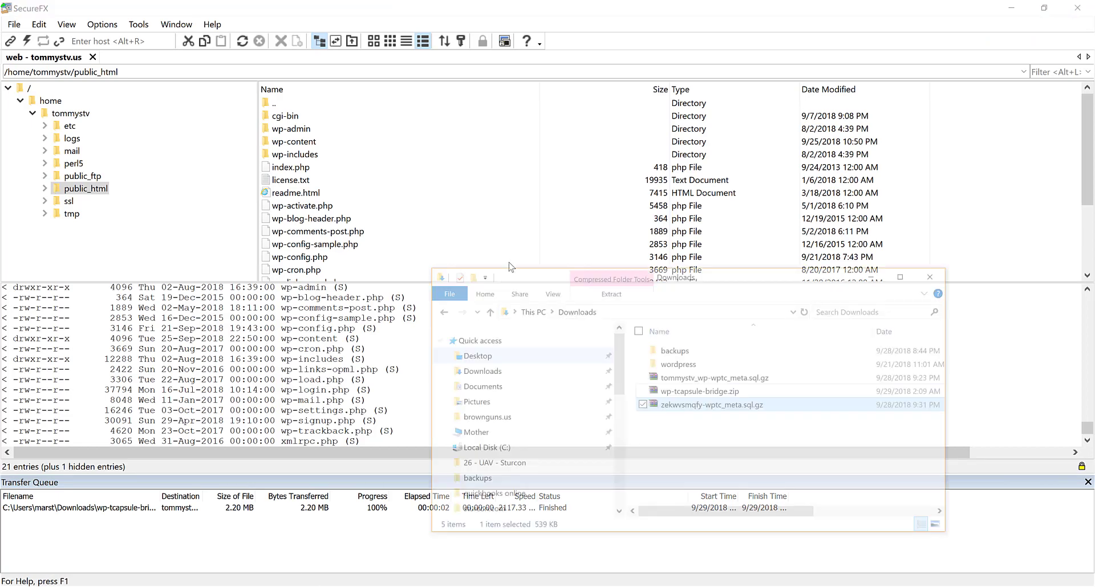
{"action": "left_click_drag", "start_coordinate": [752, 230], "coordinate": [803, 212]}
{"action": "left_click", "coordinate": [798, 340]}
{"action": "left_click_drag", "start_coordinate": [618, 312], "coordinate": [74, 193]}
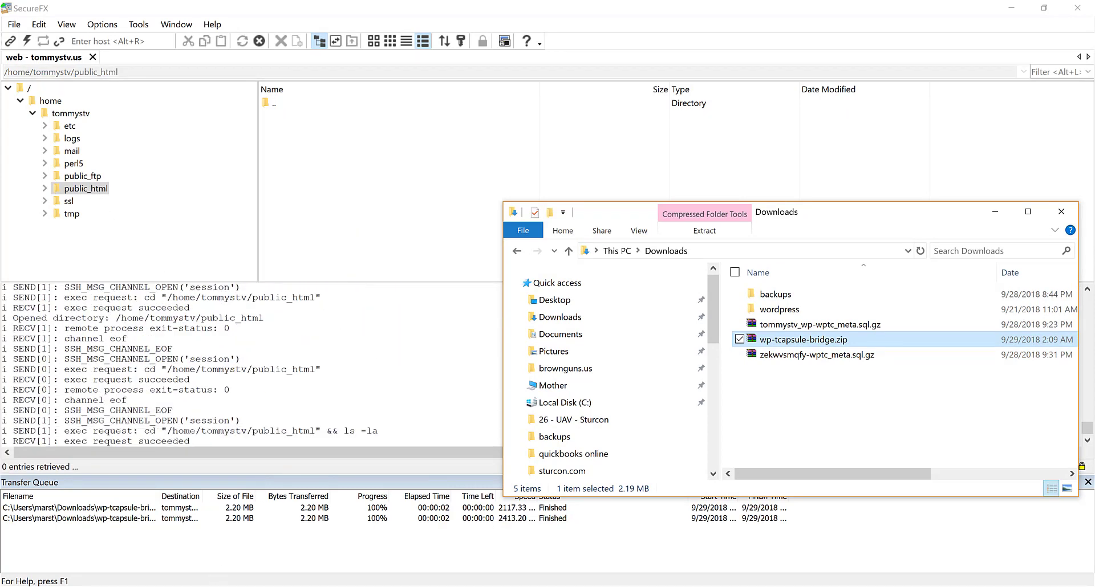
- Switch to the SSH terminal, list all files in public_html with details, and unzip wp-tcapsule-bridge.zip there
{"action": "left_click", "coordinate": [210, 586]}
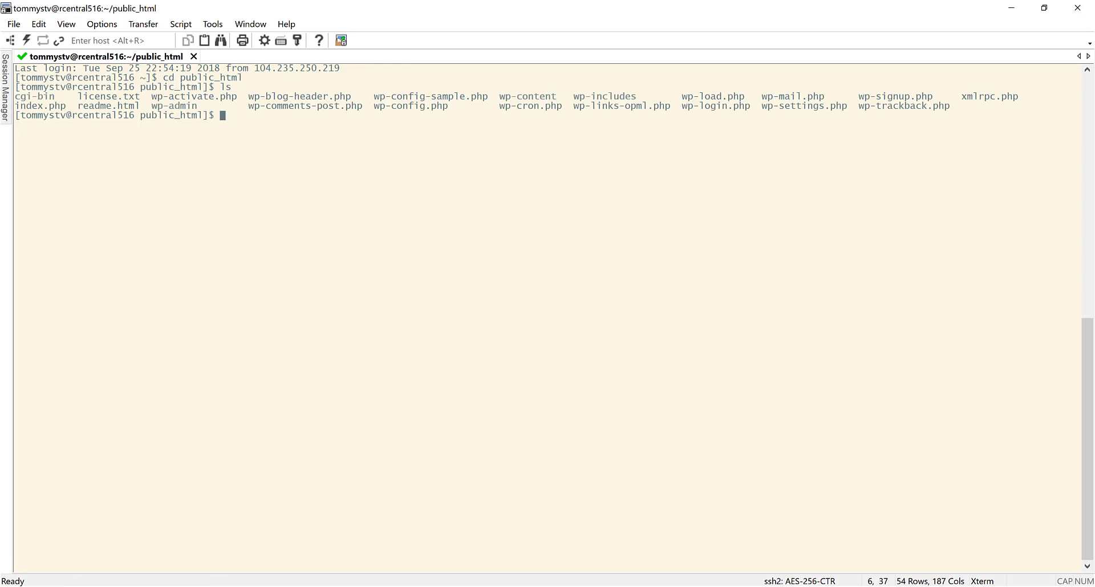
{"action": "type", "text": "ls -la"}
{"action": "key", "text": "Return"}
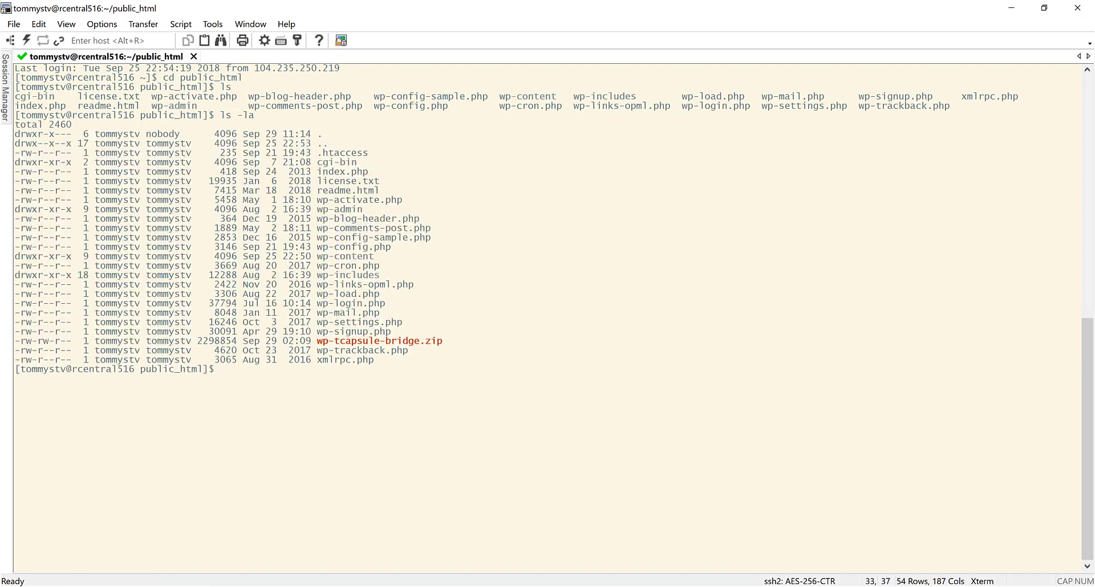
{"action": "type", "text": "unzip wp-tc"}
{"action": "key", "text": "Tab"}
{"action": "key", "text": "Return"}
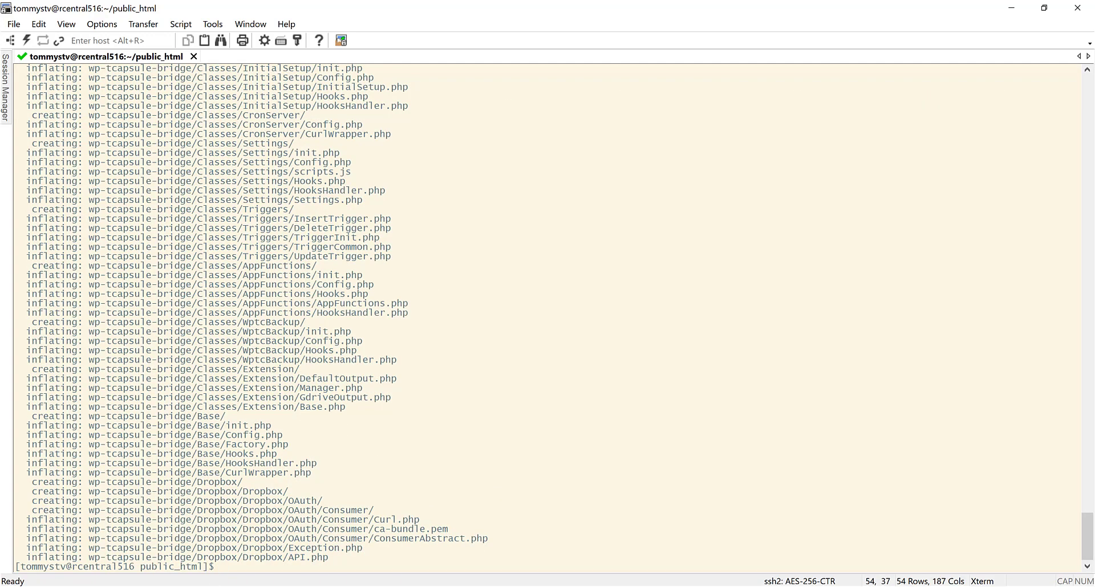
- Switch to the browser, open tommystv.us/wp-tcapsule-bridge and load the restore points using the wp-config.php database details
{"action": "key", "text": "alt+Tab"}
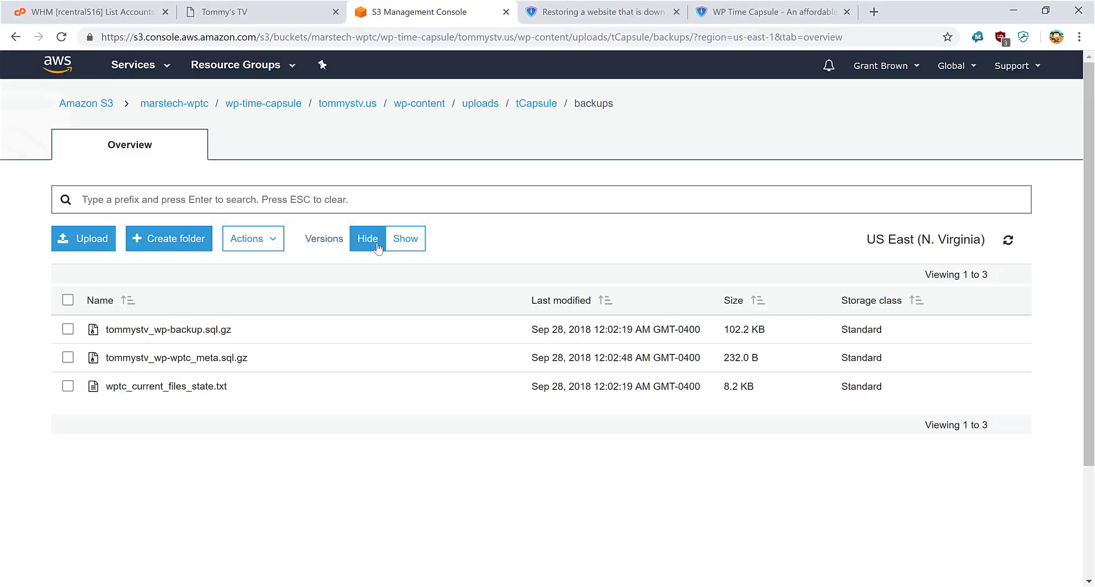
{"action": "left_click", "coordinate": [274, 12]}
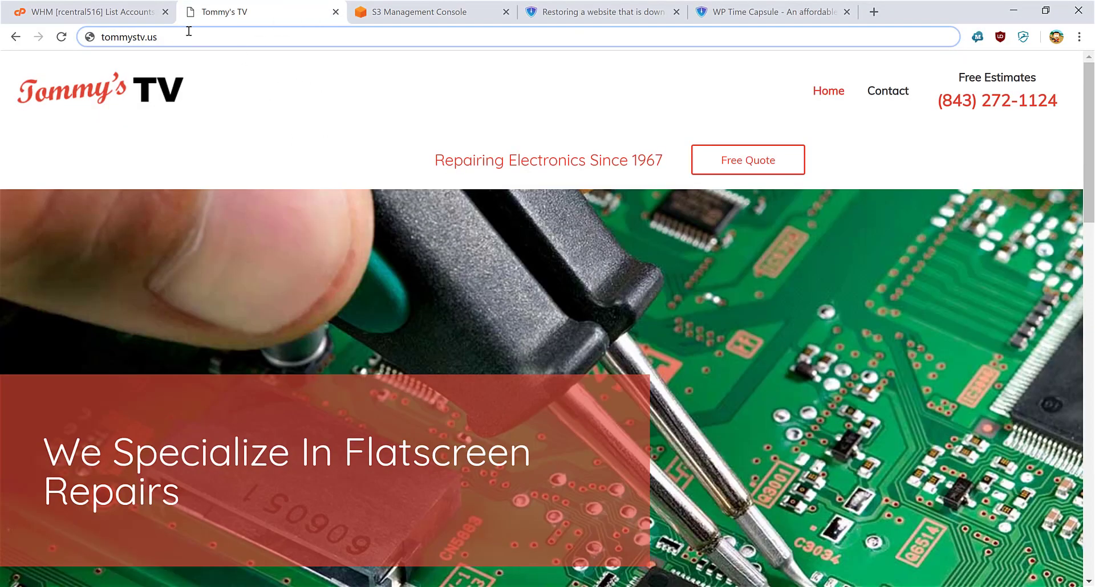
{"action": "type", "text": "/wp-tcapsule-bridge"}
{"action": "key", "text": "Return"}
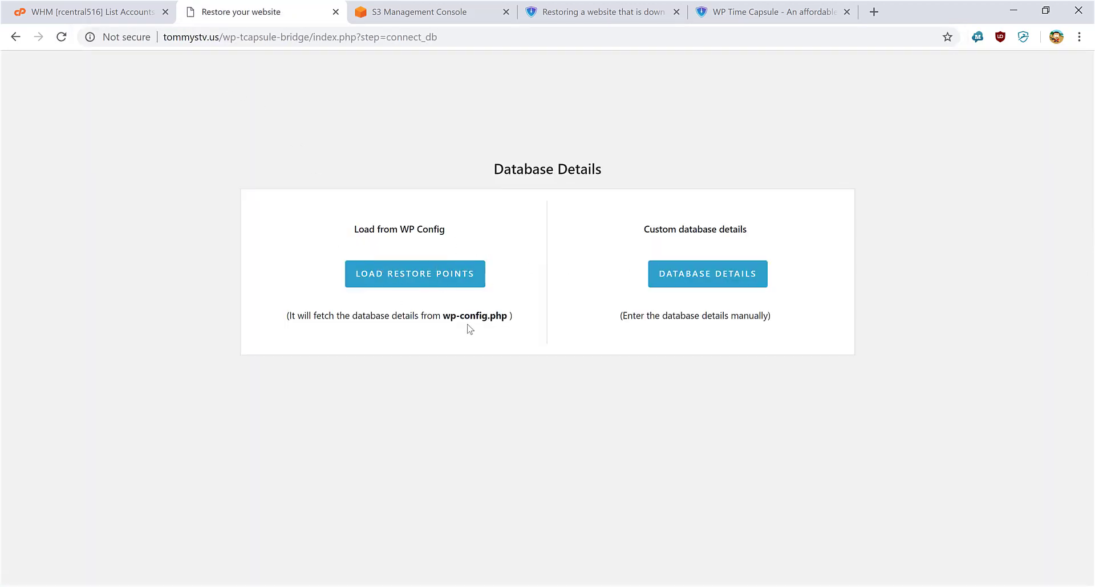
{"action": "left_click", "coordinate": [423, 280]}
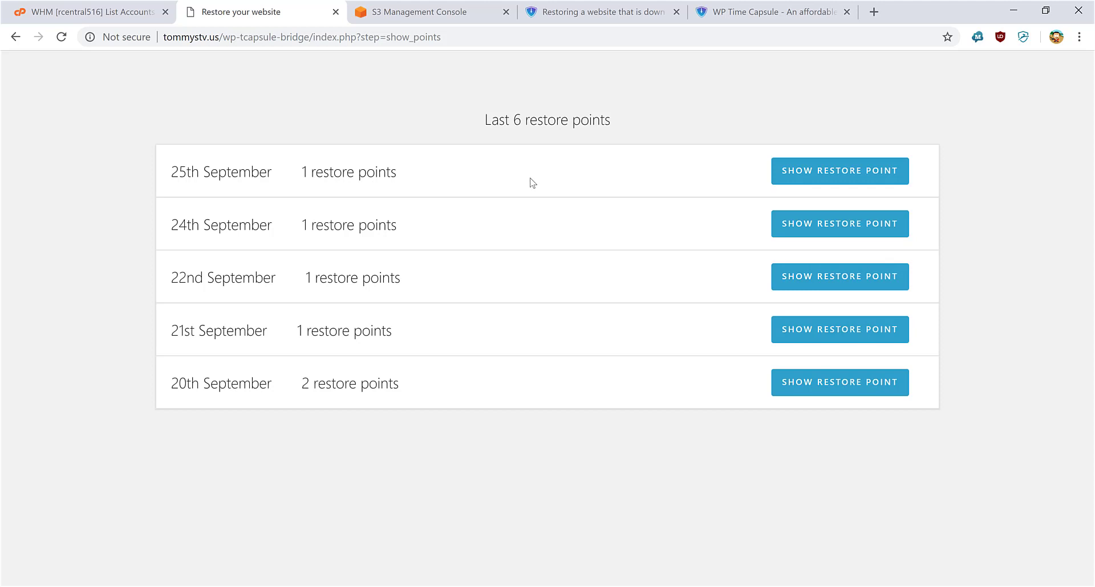
- Try to restore the site to the 25th September 12:00 am restore point
{"action": "left_click", "coordinate": [791, 184]}
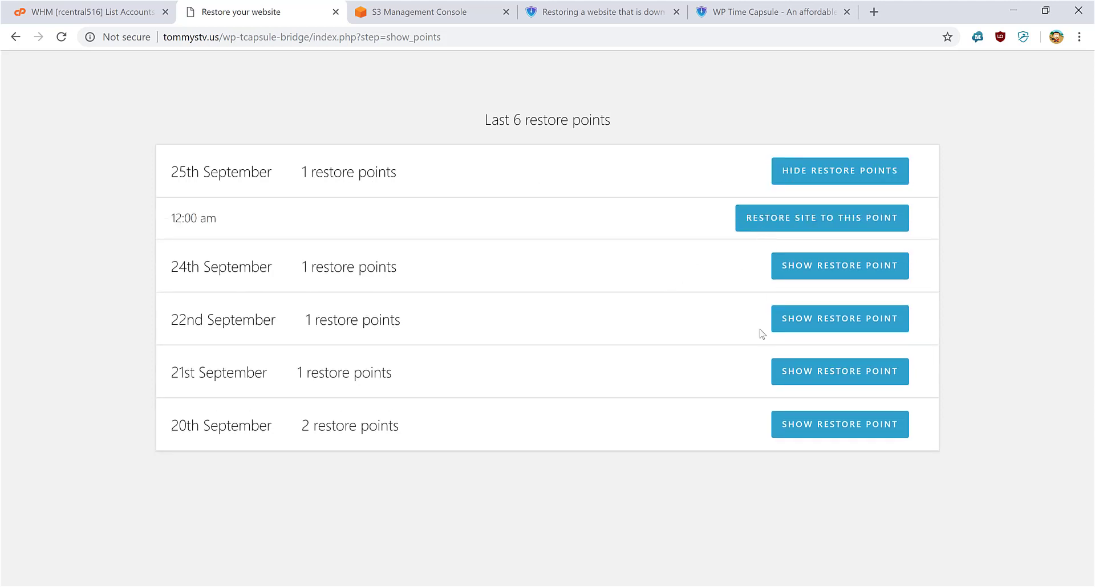
{"action": "left_click", "coordinate": [829, 229]}
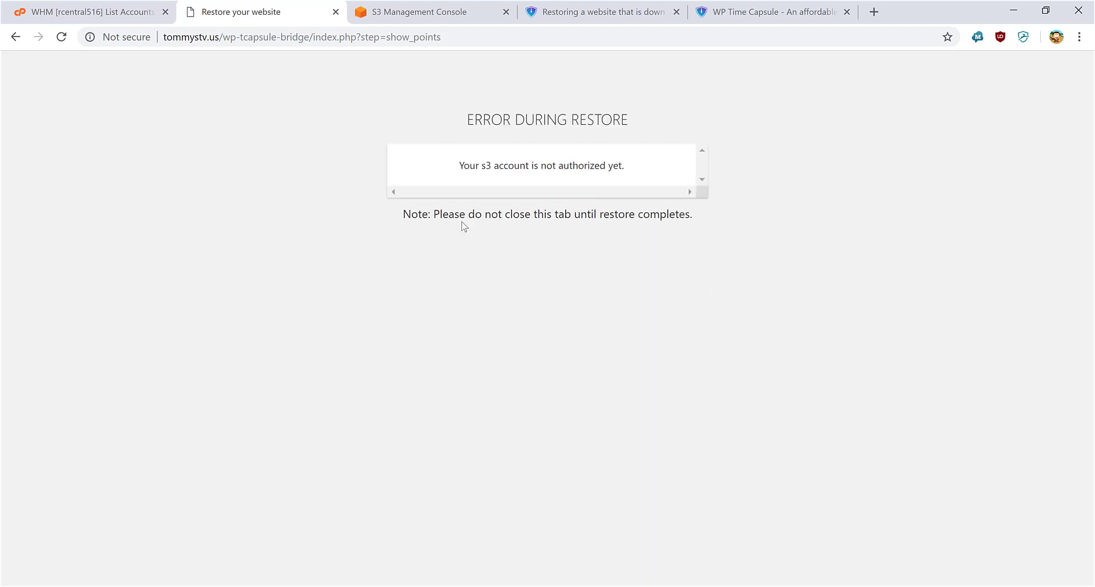
{"action": "left_click_drag", "start_coordinate": [455, 172], "coordinate": [653, 180]}
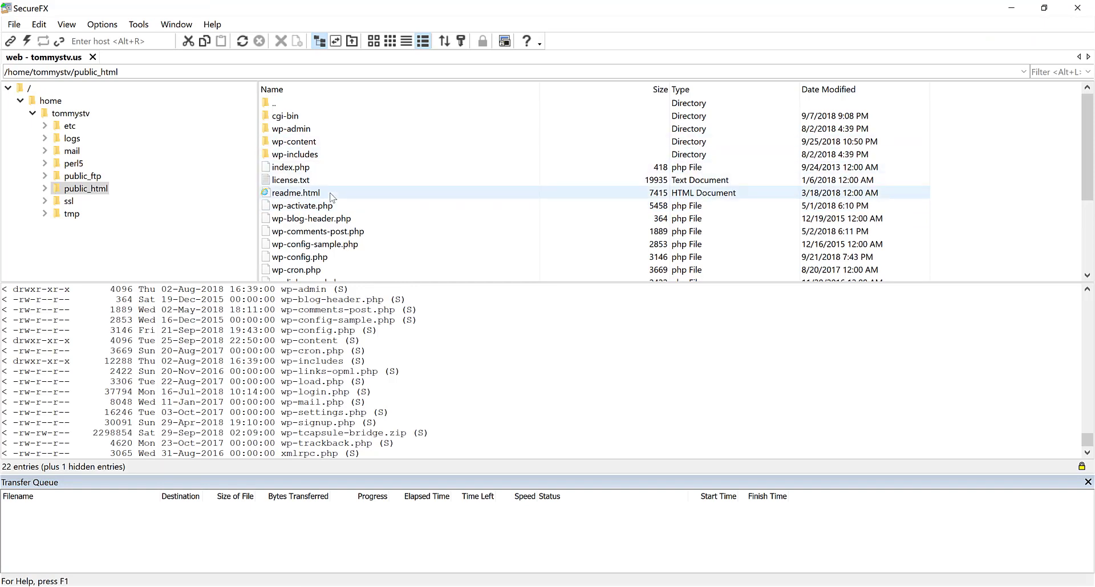
- Refresh public_html in SecureFX and upload wp-tcapsule-bridge.zip from Downloads again, replacing the existing file on the server
{"action": "key", "text": "F5"}
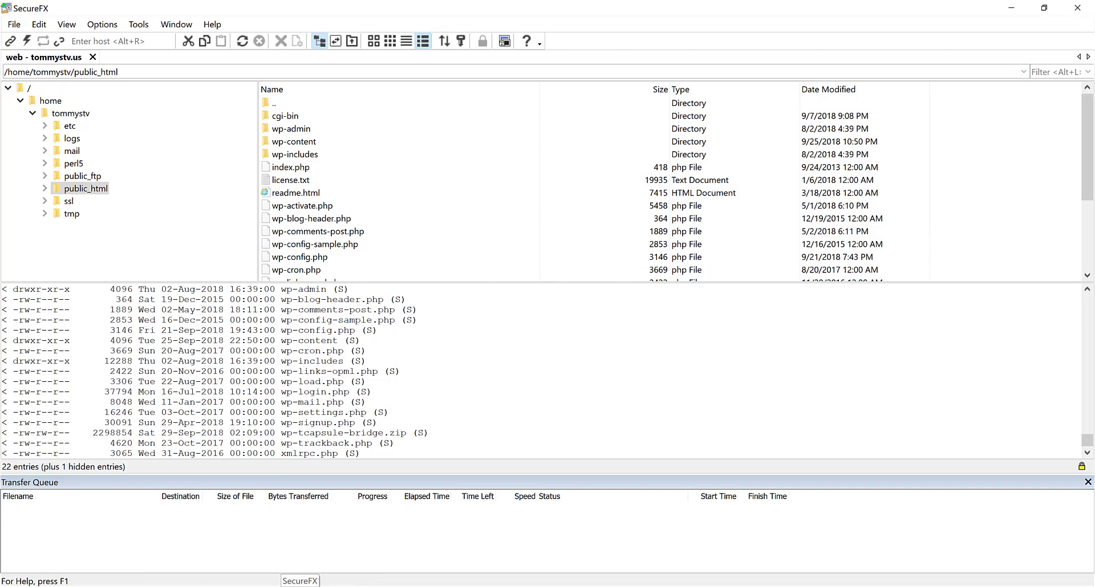
{"action": "key", "text": "alt+Tab"}
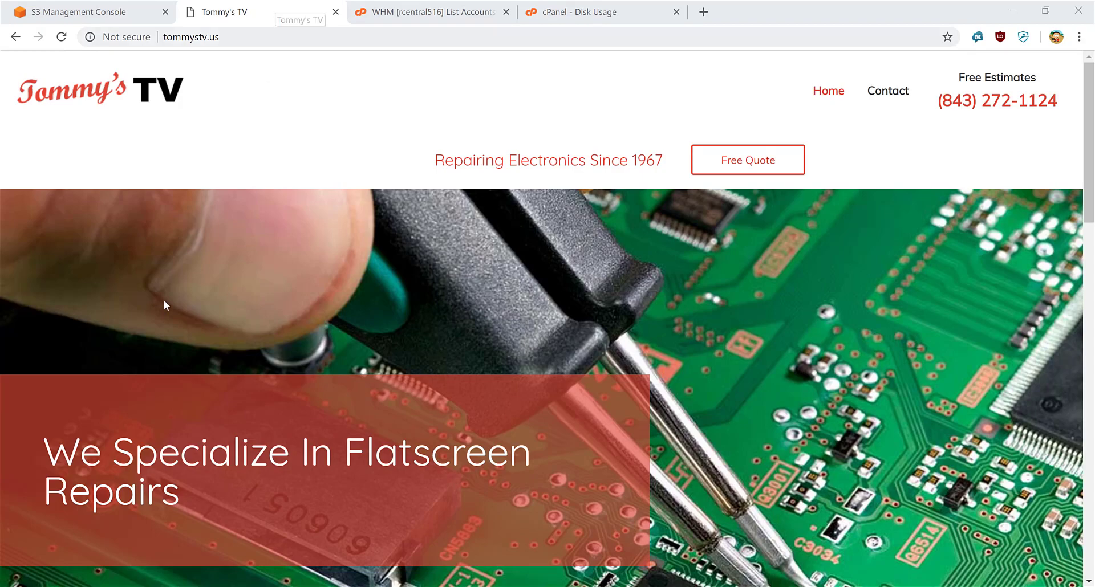
{"action": "key", "text": "alt+Tab"}
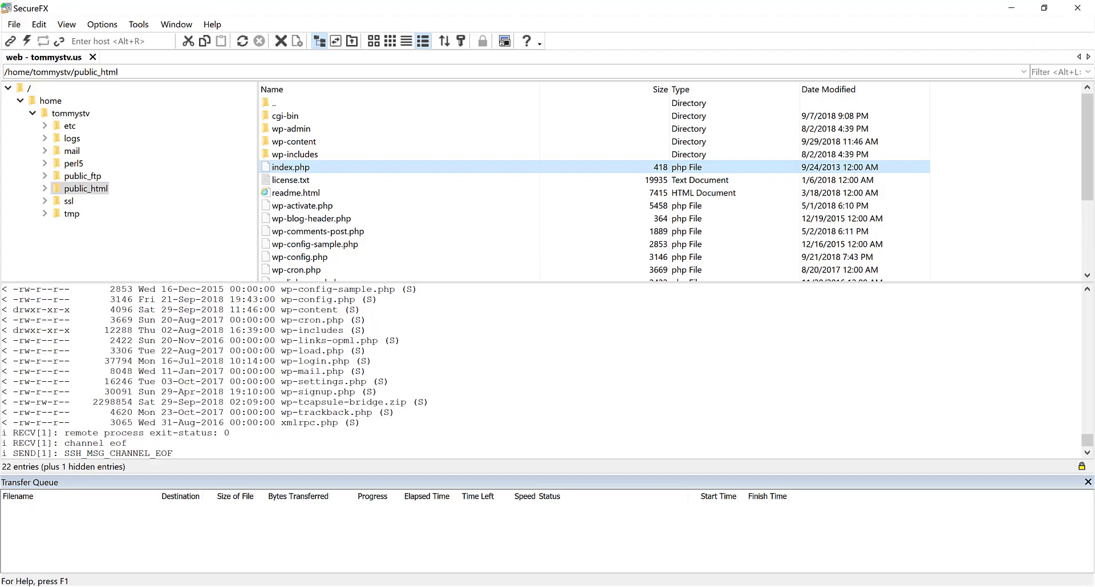
{"action": "key", "text": "alt+Tab"}
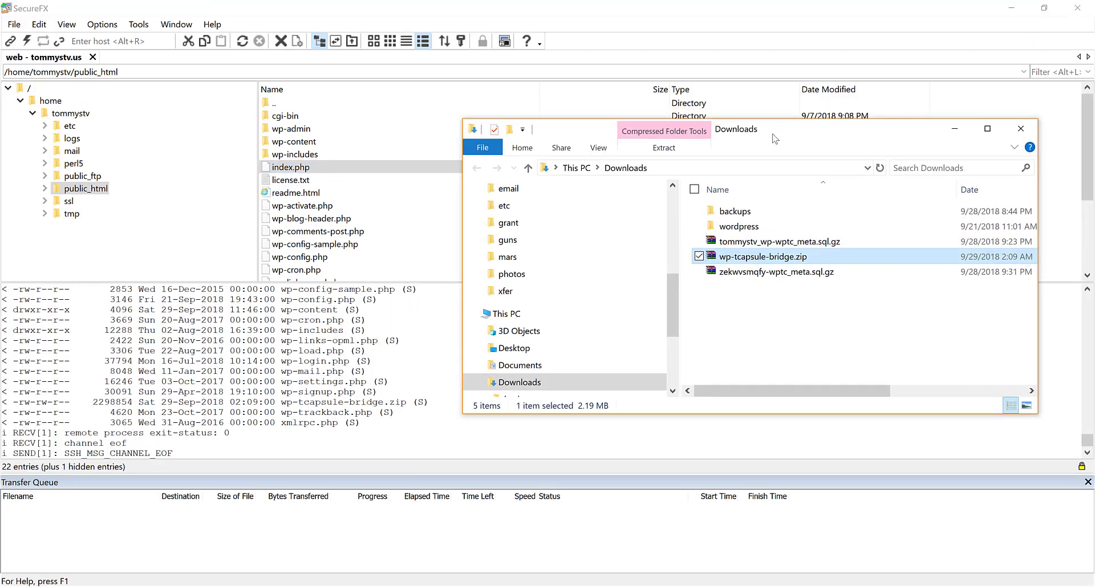
{"action": "left_click_drag", "start_coordinate": [775, 138], "coordinate": [777, 138]}
{"action": "left_click_drag", "start_coordinate": [764, 256], "coordinate": [94, 193]}
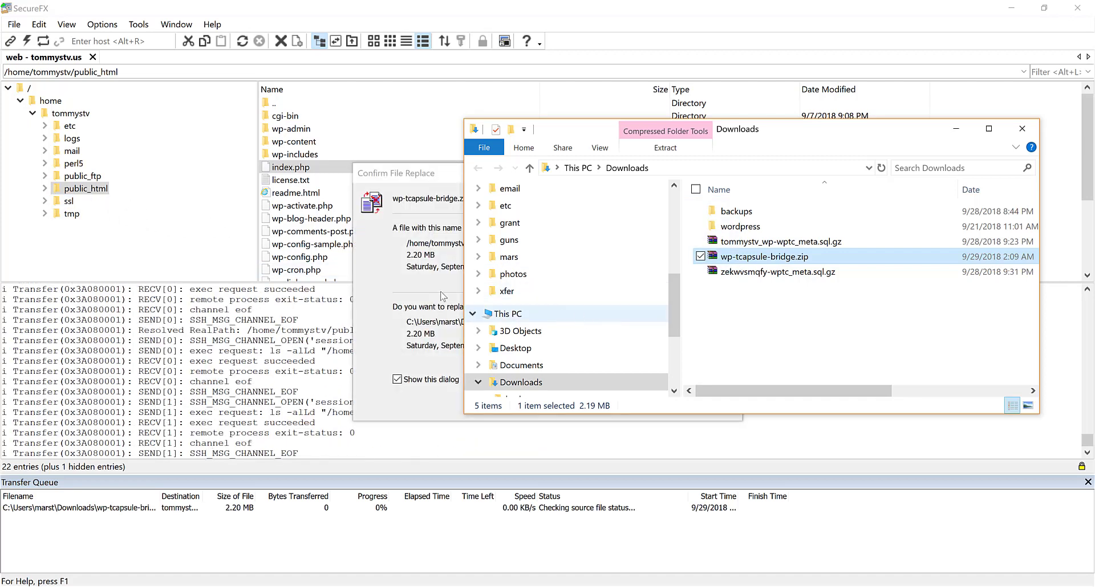
{"action": "left_click", "coordinate": [398, 209]}
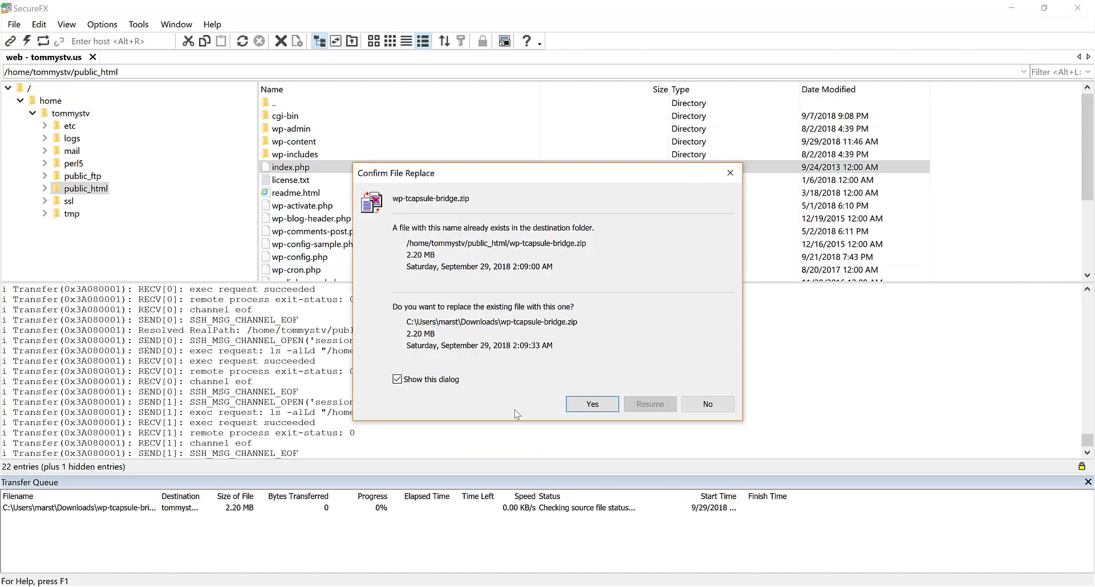
{"action": "left_click", "coordinate": [593, 405]}
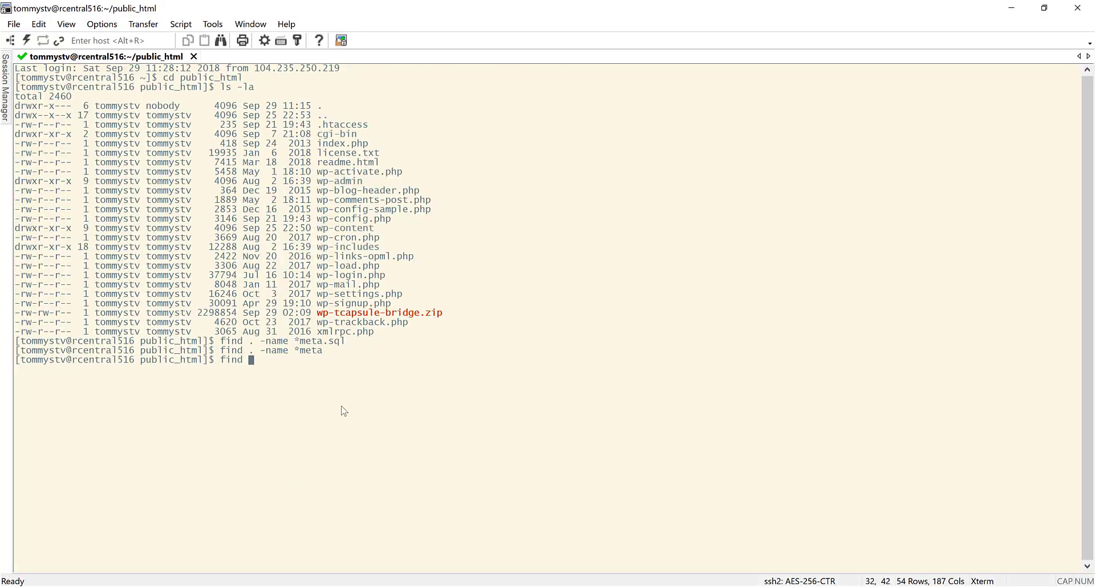
- Try to unzip wp-tcapsule-bridge.zip in public_html from the SSH terminal
{"action": "type", "text": "unzip wp-tca"}
{"action": "key", "text": "Tab"}
{"action": "key", "text": "Return"}
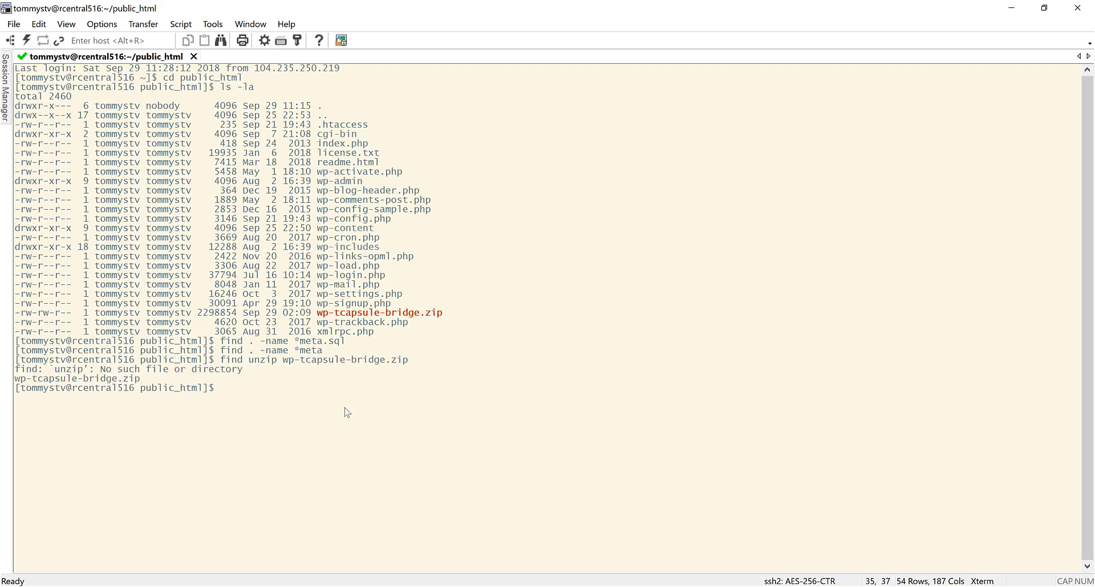
- List the files in public_html and unzip wp-tcapsule-bridge.zip into it
{"action": "type", "text": "ls"}
{"action": "key", "text": "Return"}
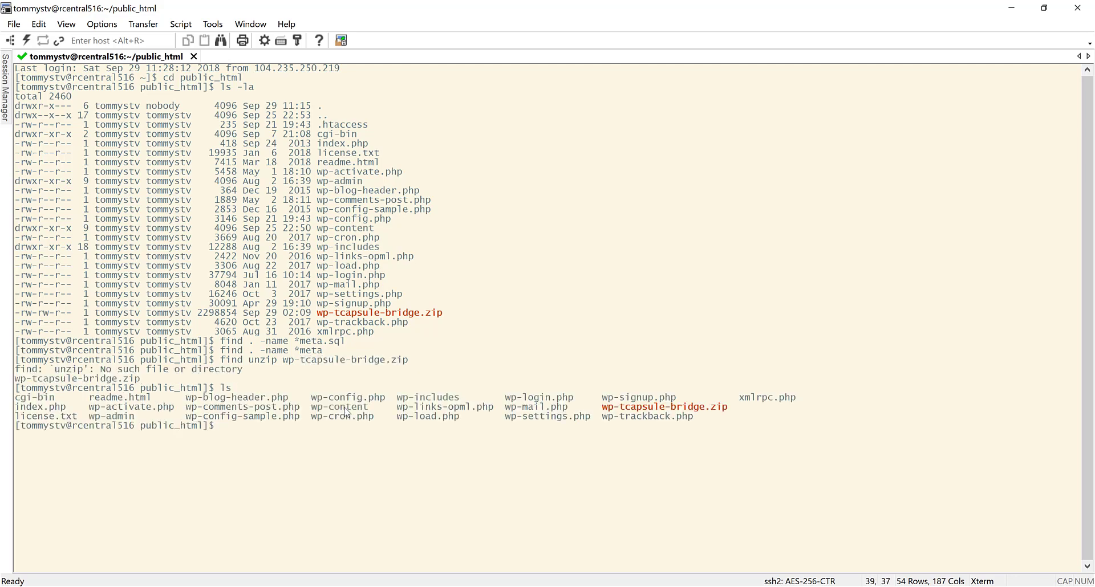
{"action": "type", "text": "unzip wp-tcap"}
{"action": "key", "text": "Tab"}
{"action": "key", "text": "Return"}
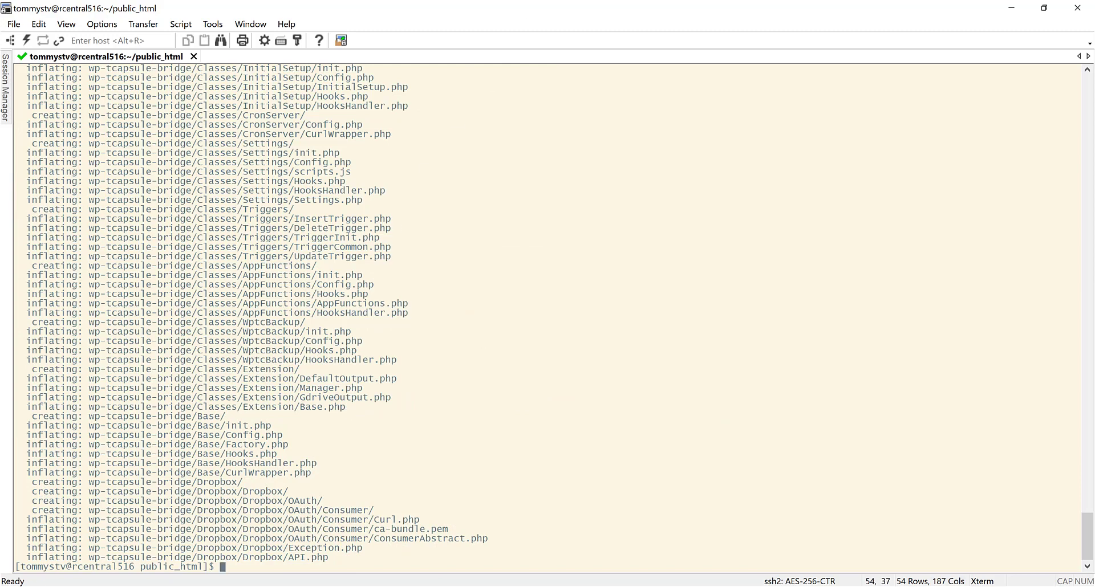
- Return to the browser, open the tommystv.us/wp-tcapsule-bridge restore page and load restore points from the WP config
{"action": "key", "text": "alt+Tab"}
{"action": "double_click", "coordinate": [288, 42]}
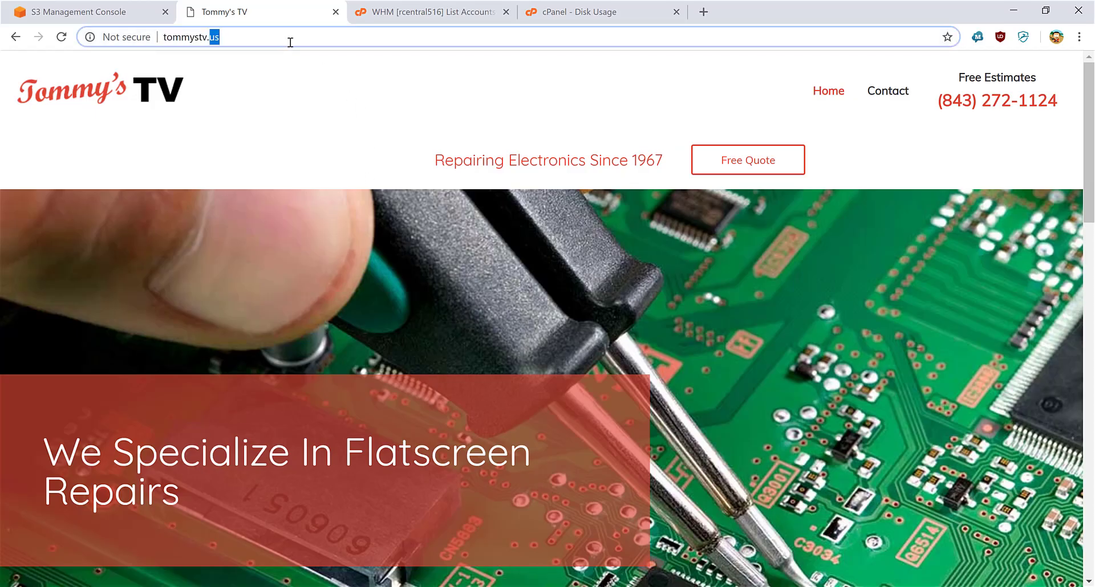
{"action": "left_click", "coordinate": [290, 42]}
{"action": "type", "text": "\\"}
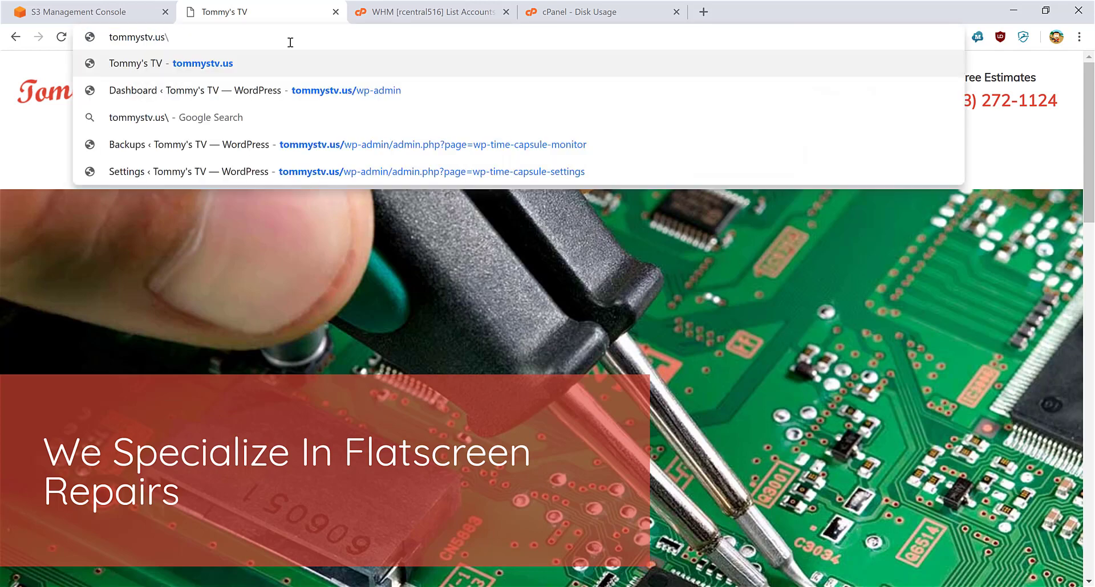
{"action": "type", "text": "wp"}
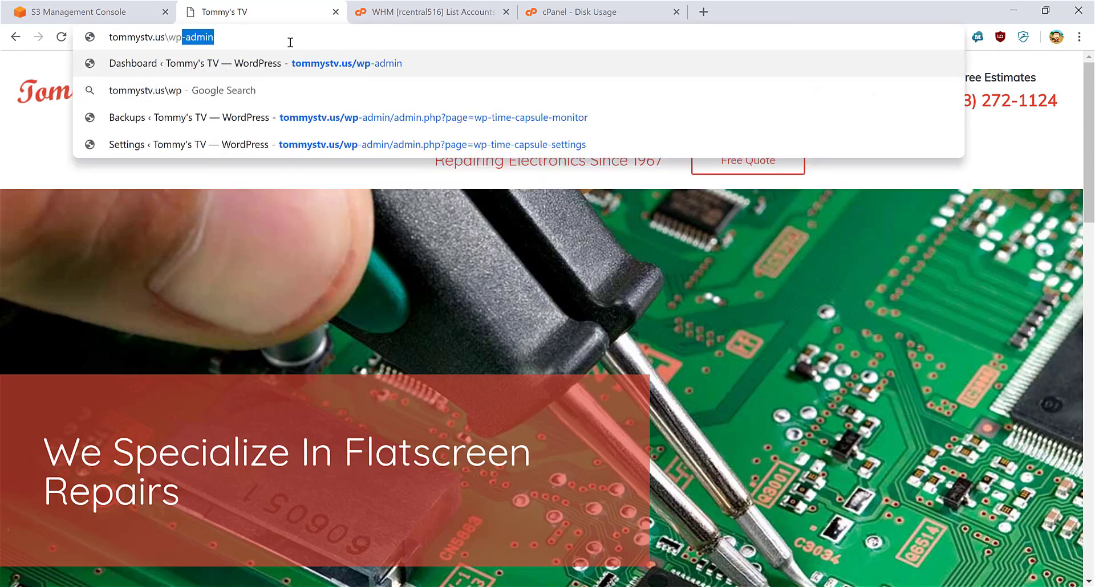
{"action": "type", "text": "-tcapsule"}
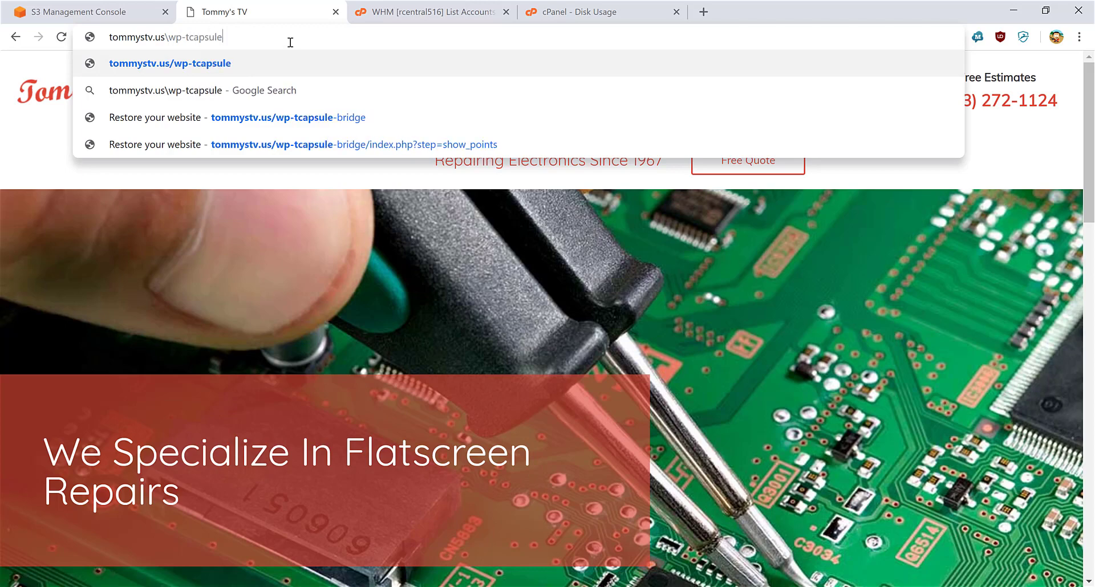
{"action": "key", "text": "Down"}
{"action": "key", "text": "Down"}
{"action": "key", "text": "Return"}
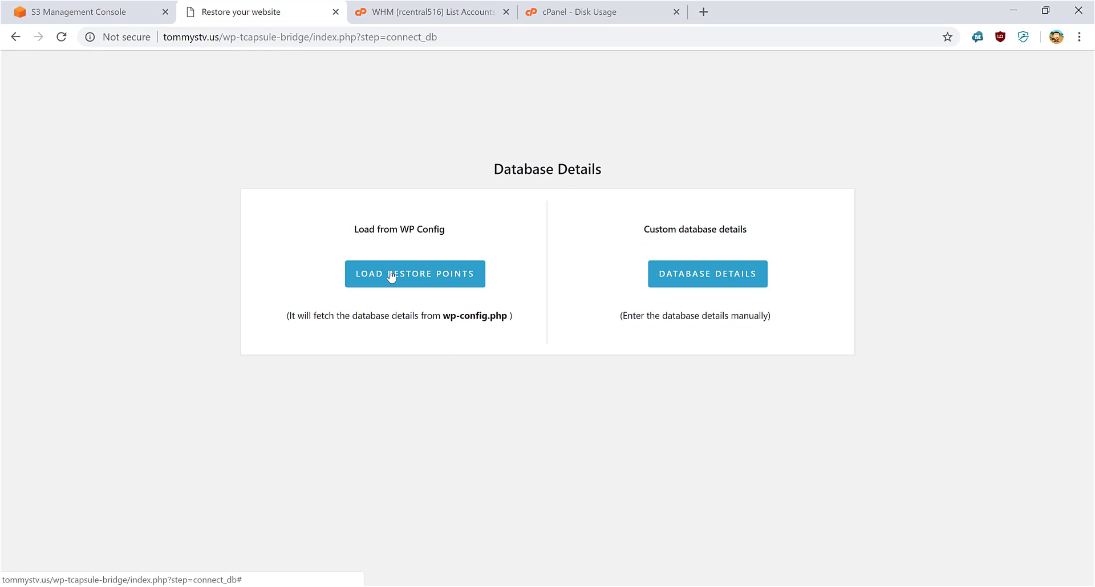
{"action": "left_click", "coordinate": [391, 277]}
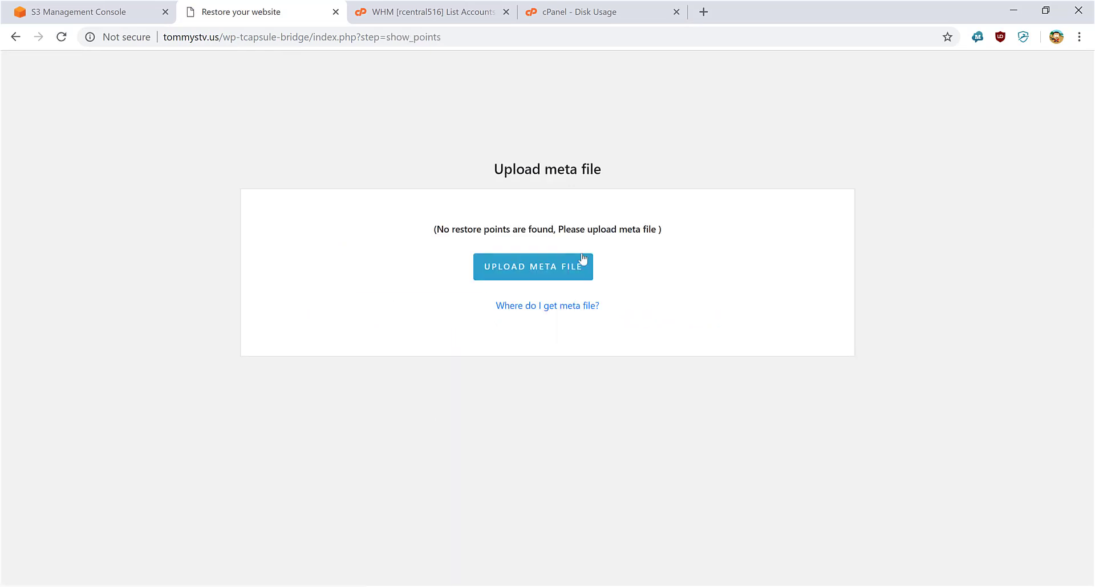
- Upload zekwvsmqfy-wptc_meta.sql from the Desktop as the meta file and restore the site to the 28th September 9:10 pm point
{"action": "left_click", "coordinate": [535, 265]}
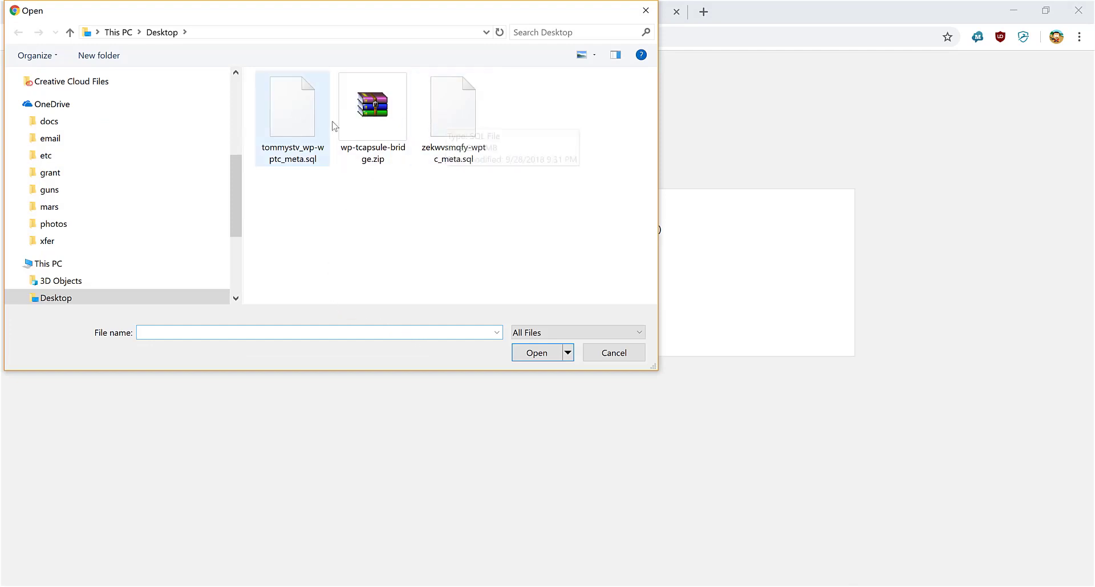
{"action": "double_click", "coordinate": [457, 120]}
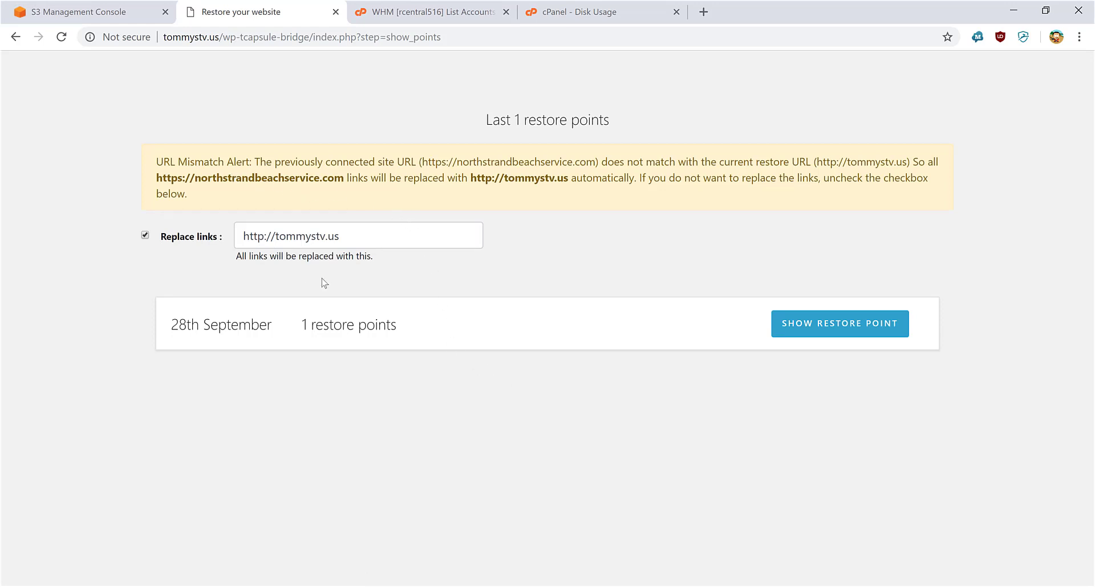
{"action": "left_click", "coordinate": [802, 324]}
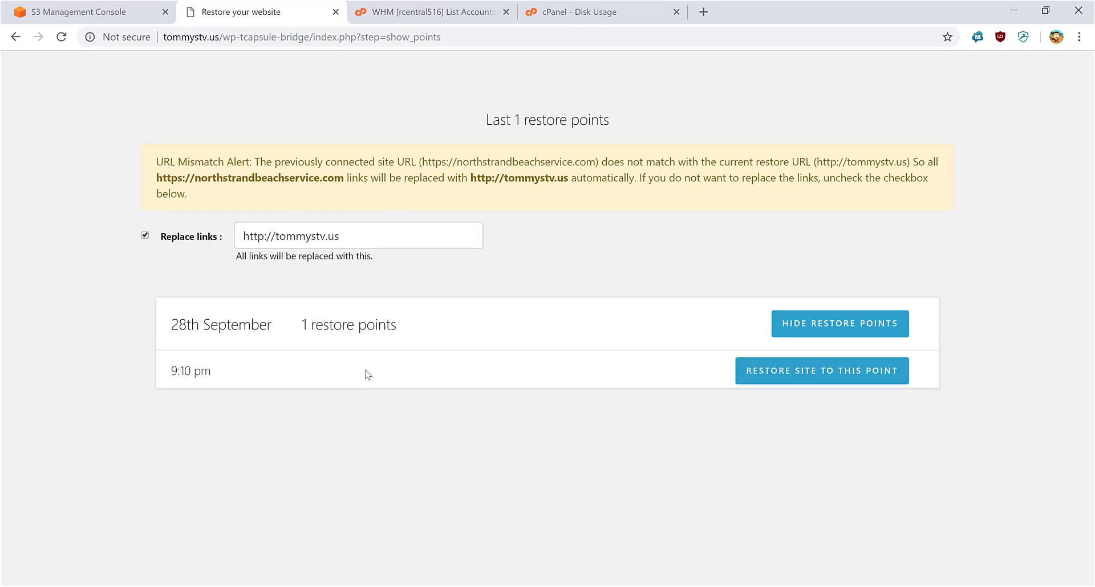
{"action": "left_click", "coordinate": [773, 374]}
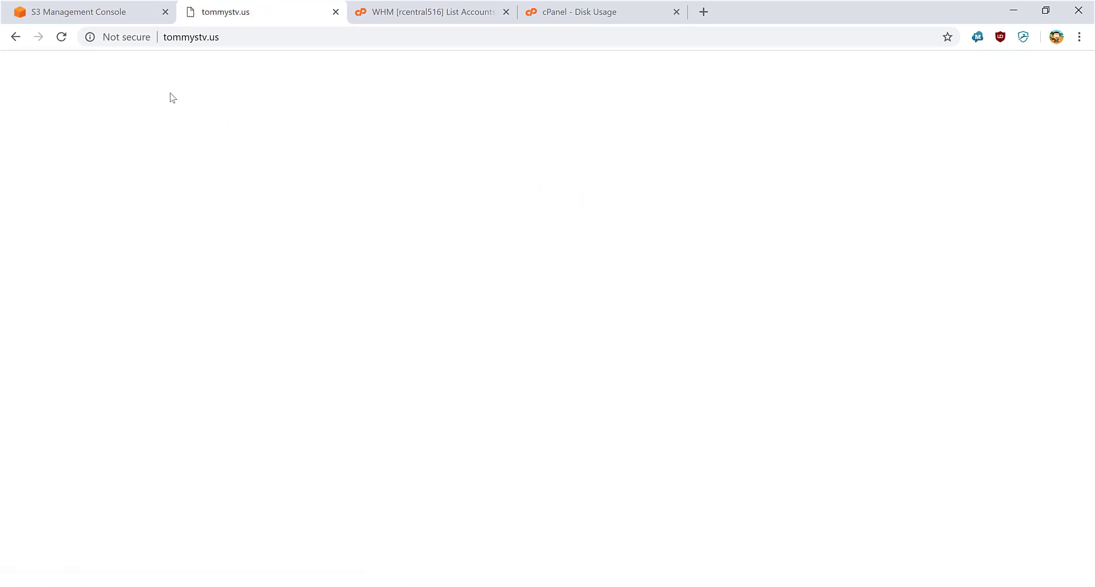
- Reload the tommystv.us home page repeatedly to check whether the restored site loads
{"action": "left_click", "coordinate": [237, 38]}
{"action": "key", "text": "Return"}
{"action": "left_click", "coordinate": [237, 38]}
{"action": "key", "text": "Return"}
{"action": "left_click", "coordinate": [268, 43]}
{"action": "key", "text": "Return"}
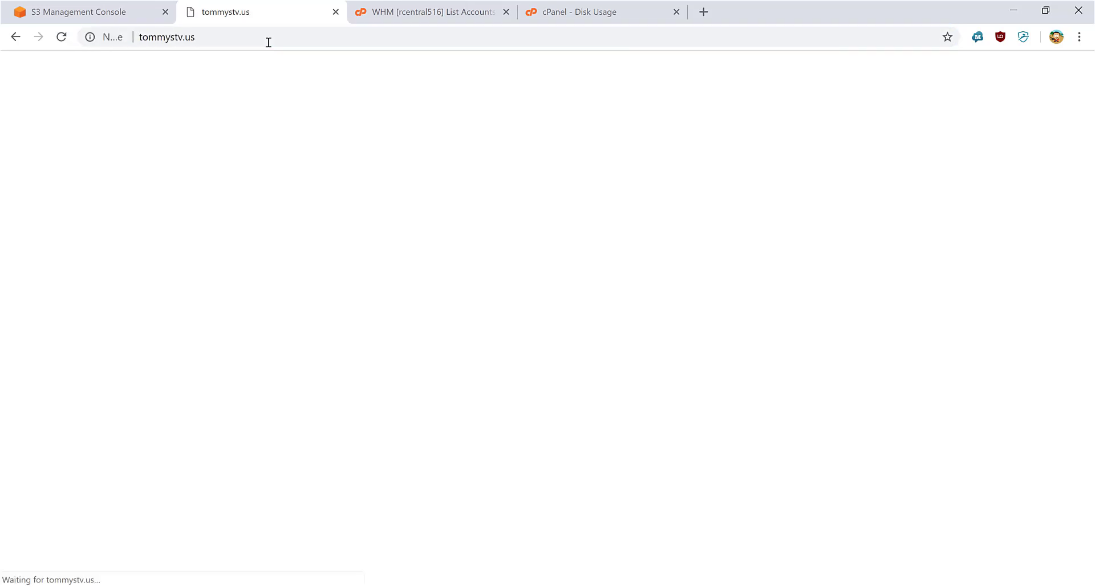
- Open the tommystv.us/wp-admin dashboard and examine the installed themes and plugins of the restored site
{"action": "left_click", "coordinate": [268, 43]}
{"action": "key", "text": "End"}
{"action": "type", "text": "/wp"}
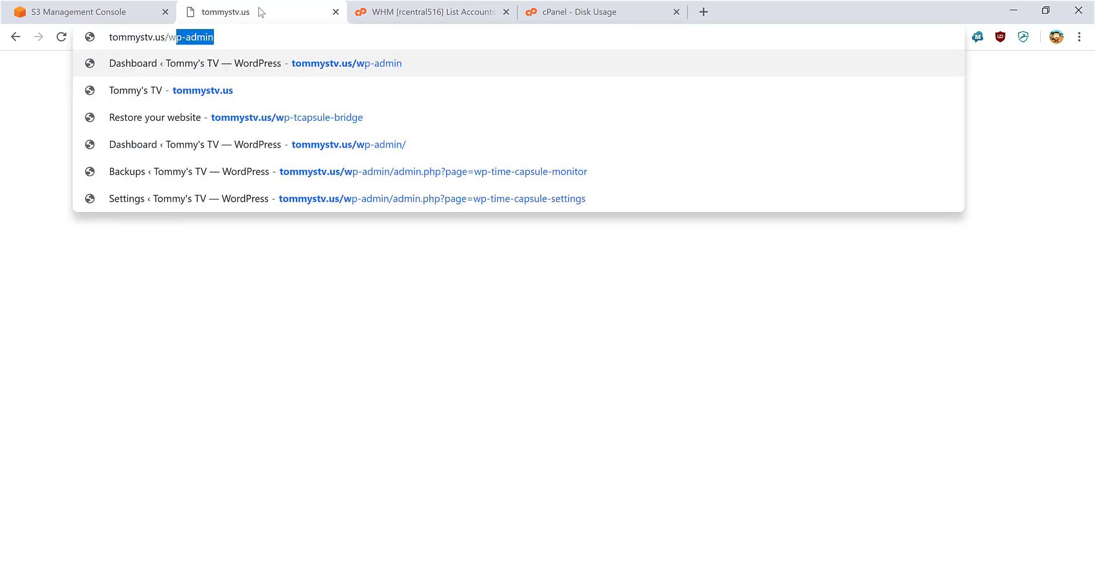
{"action": "key", "text": "Return"}
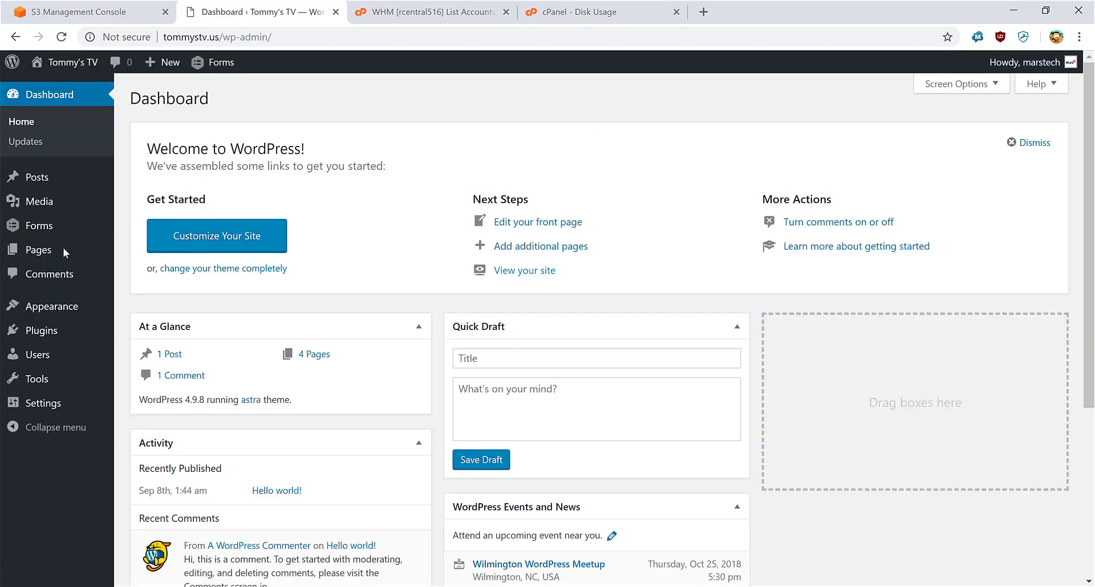
{"action": "mouse_move", "coordinate": [42, 183]}
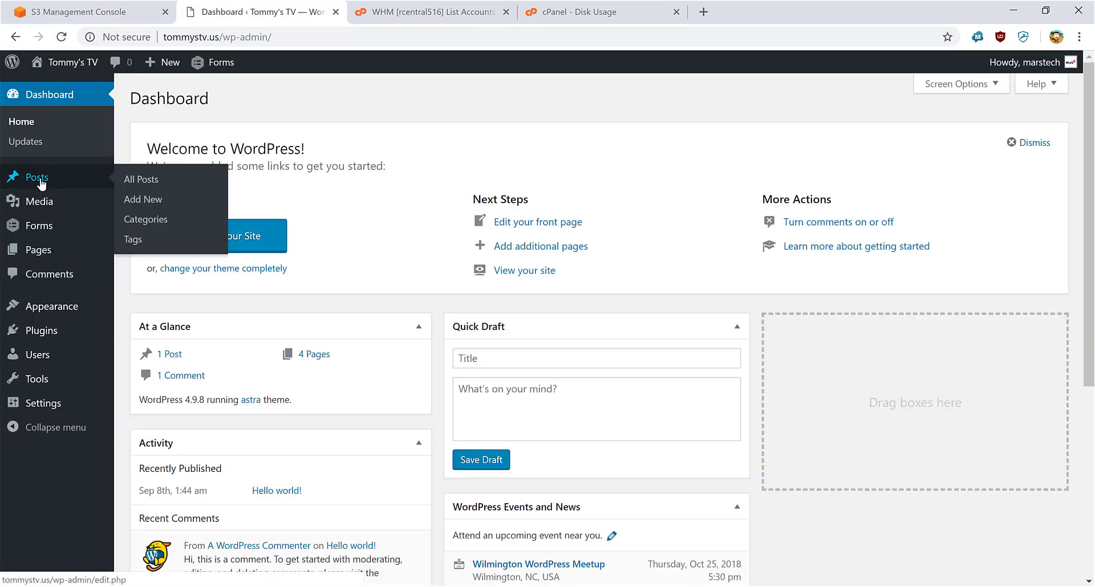
{"action": "left_click", "coordinate": [51, 307]}
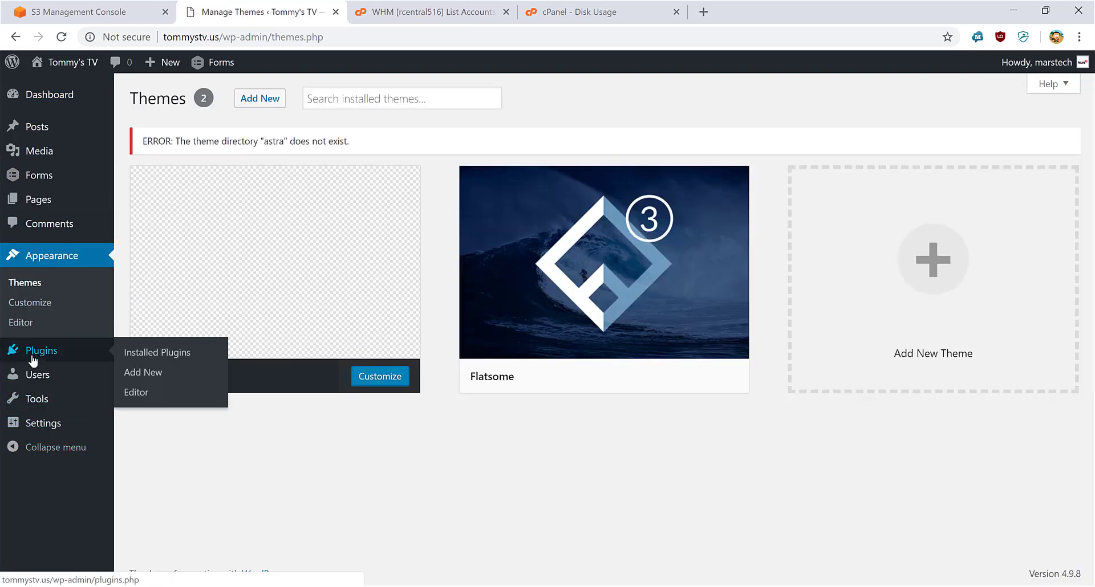
{"action": "left_click", "coordinate": [34, 361]}
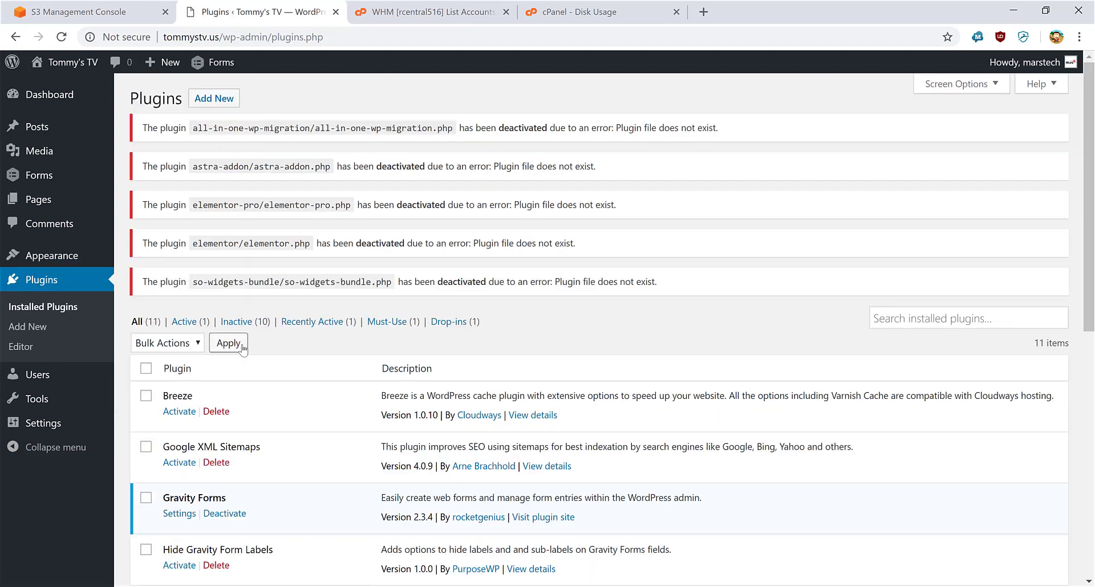
{"action": "scroll", "coordinate": [243, 348], "scroll_direction": "down", "scroll_amount": 9}
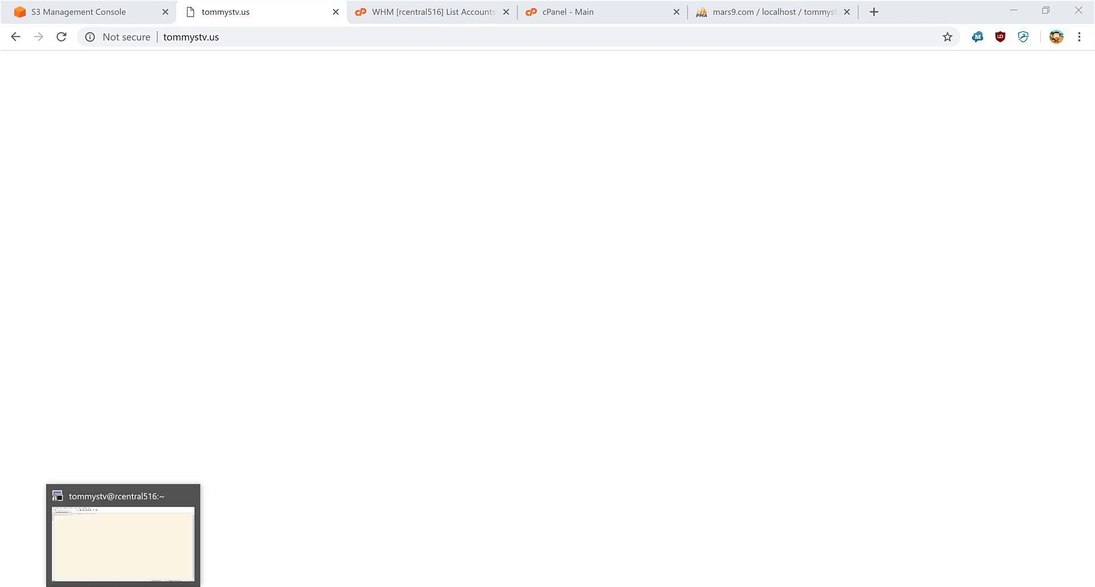
- Switch to the SSH terminal, list the files in public_html and unzip wp-tcapsule-bridge.zip there
{"action": "left_click", "coordinate": [123, 586]}
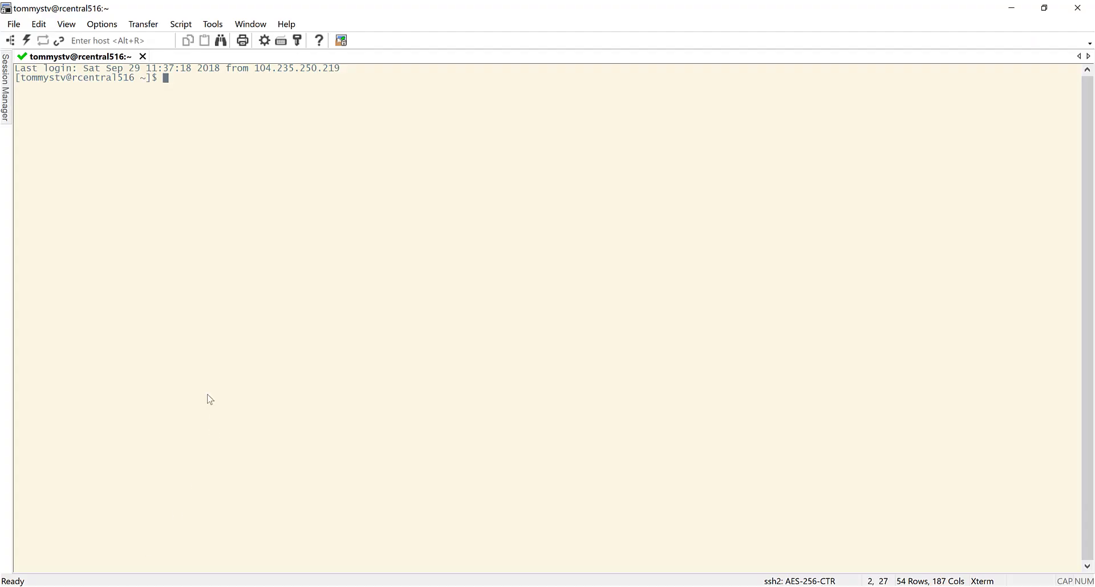
{"action": "type", "text": "cd public_html"}
{"action": "key", "text": "Return"}
{"action": "type", "text": "ls"}
{"action": "key", "text": "Return"}
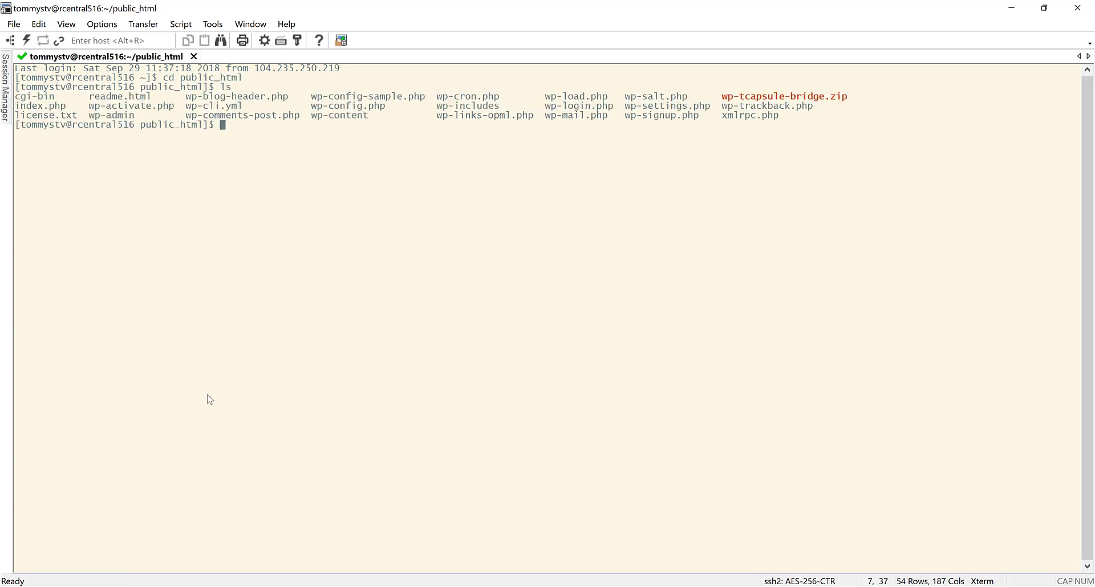
{"action": "type", "text": "unzip wp-tcaps"}
{"action": "key", "text": "Tab"}
{"action": "key", "text": "Return"}
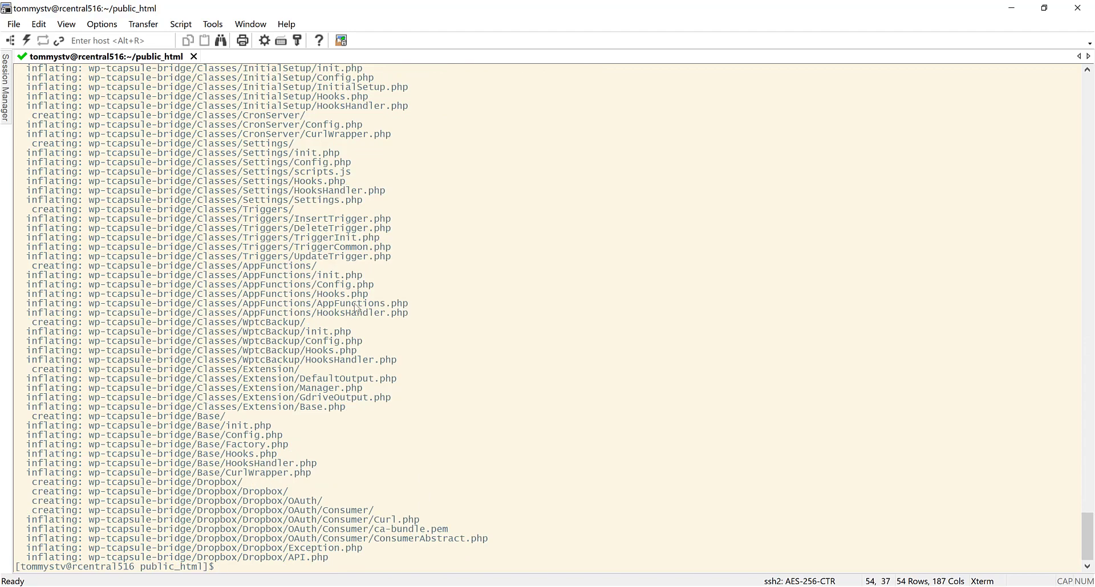
- Switch back to the browser, open tommystv.us/wp-tcapsule-bridge and load the restore points from the WP config
{"action": "key", "text": "alt+Tab"}
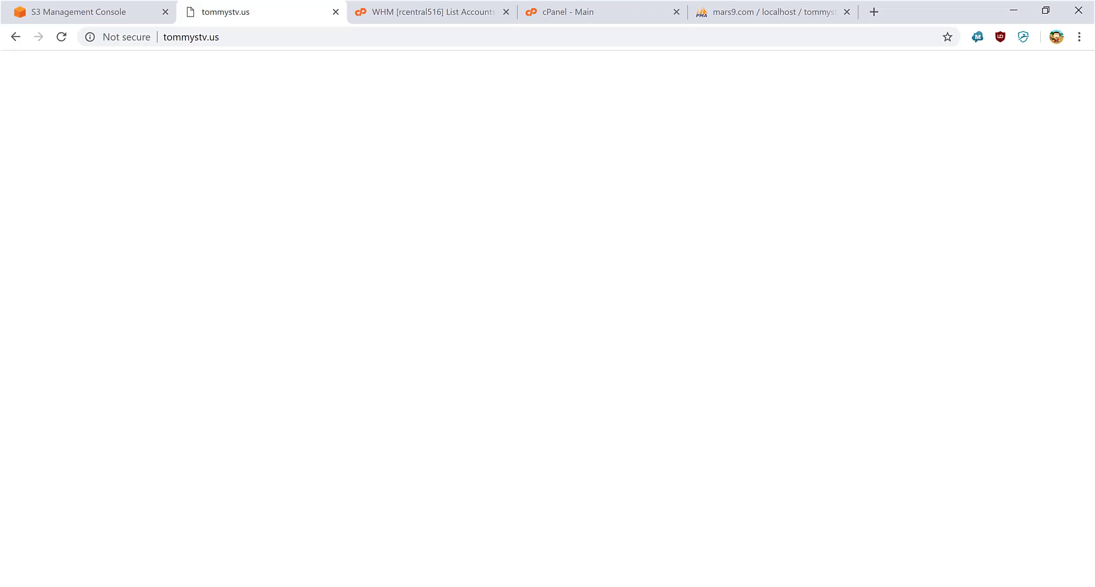
{"action": "left_click", "coordinate": [251, 41]}
{"action": "left_click", "coordinate": [256, 41]}
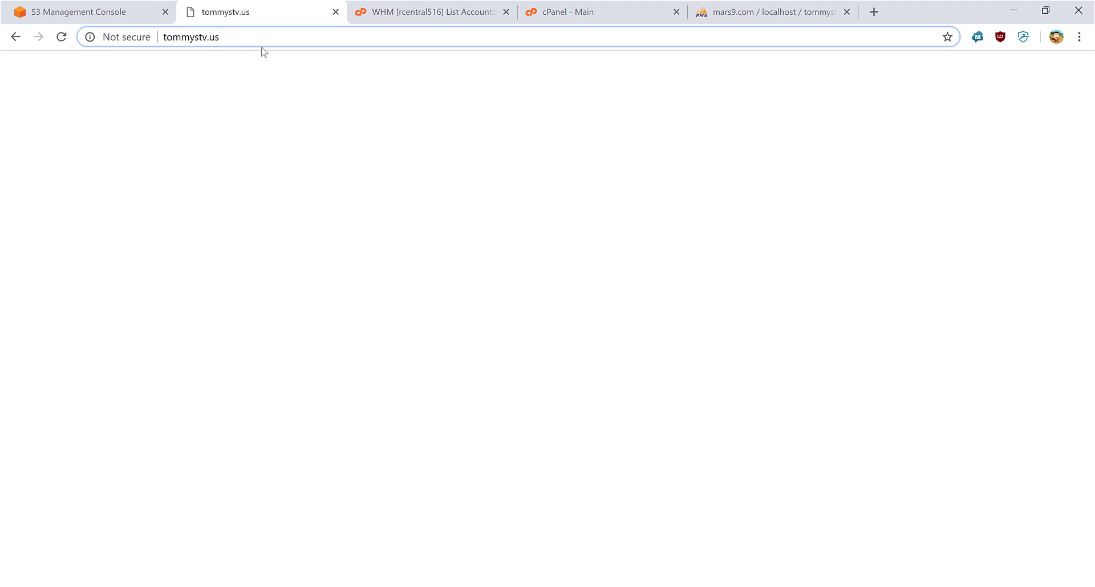
{"action": "type", "text": "/wp"}
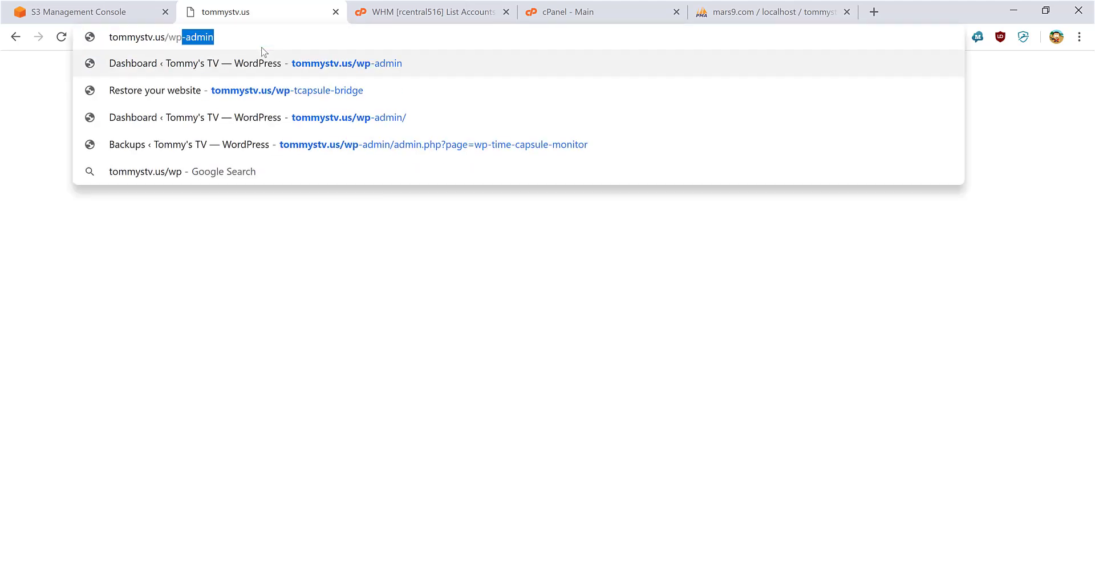
{"action": "key", "text": "Down"}
{"action": "key", "text": "Return"}
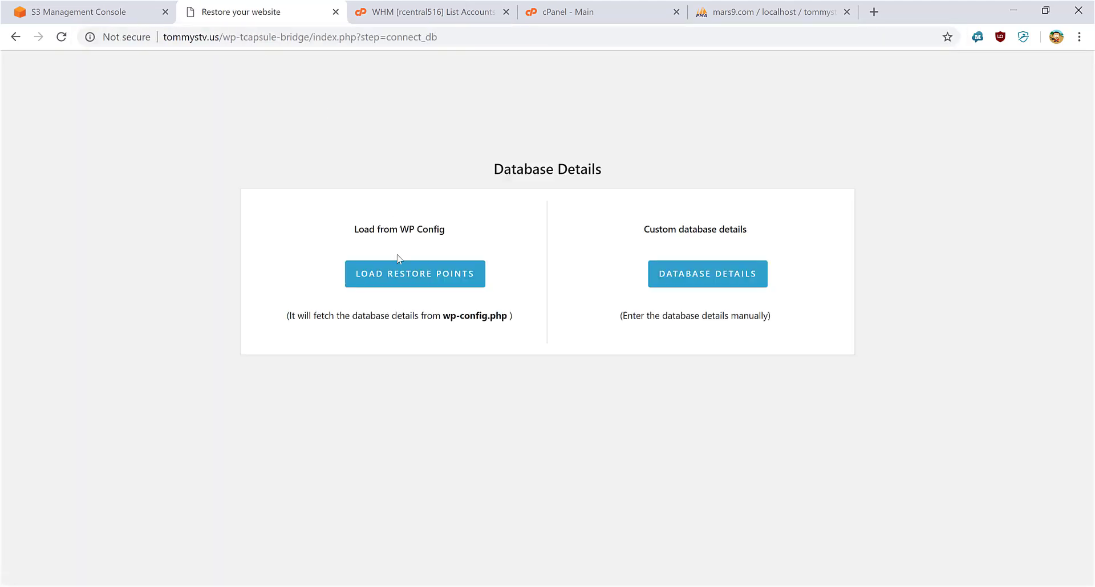
{"action": "left_click", "coordinate": [403, 279]}
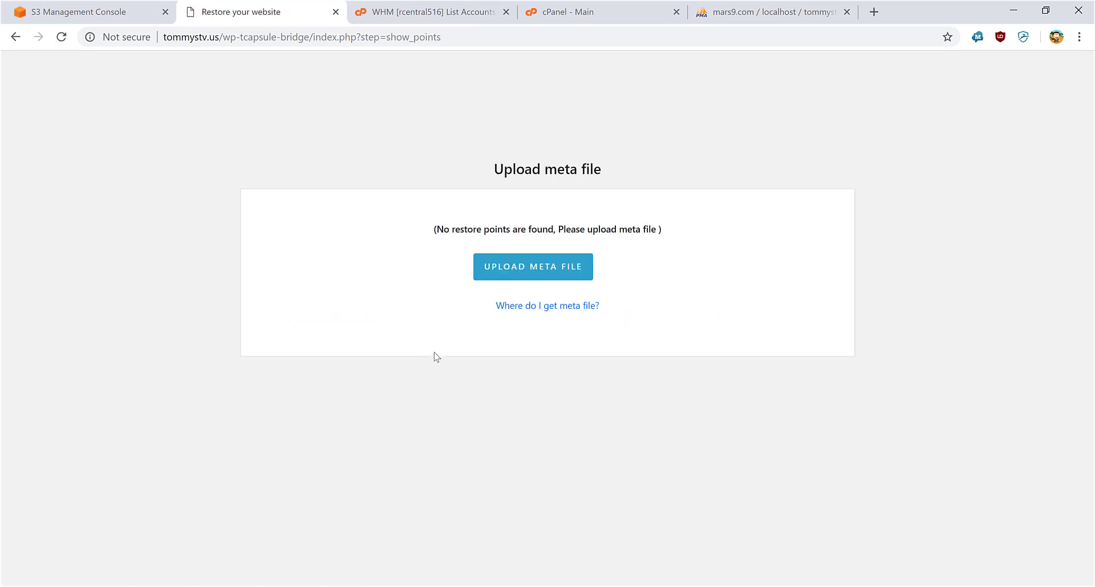
- Try to upload tommystv_wp-wptc_meta.sql from the Desktop as the meta file
{"action": "left_click", "coordinate": [551, 270]}
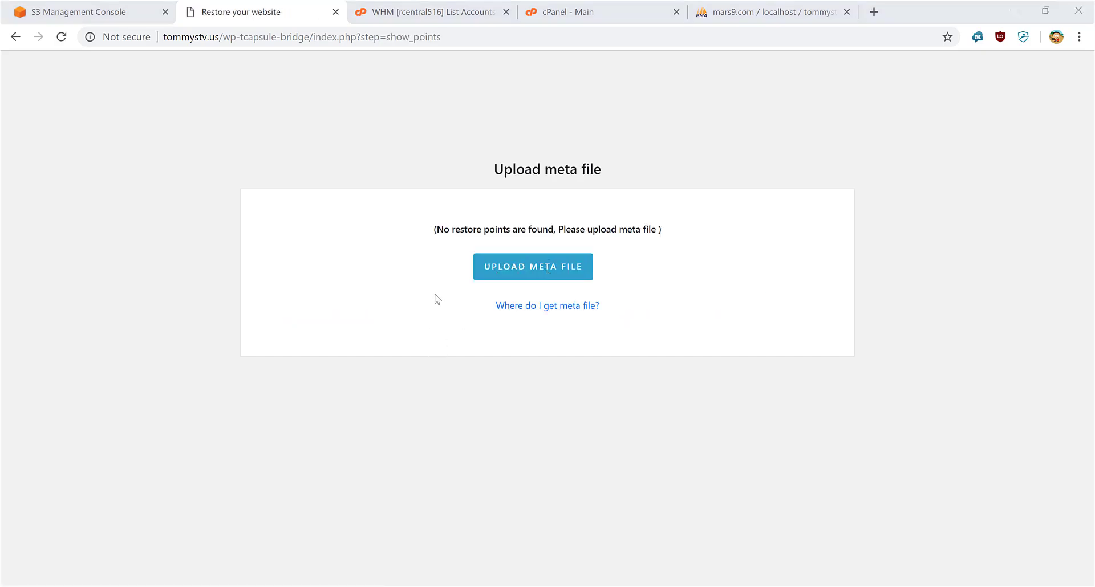
{"action": "double_click", "coordinate": [290, 114]}
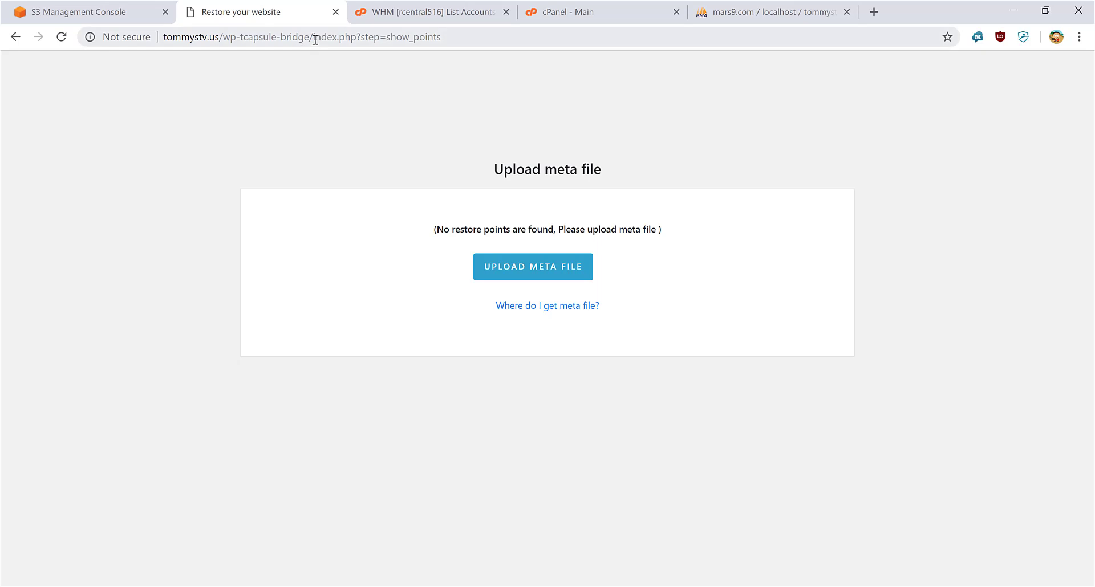
- Reopen the bridge page without index.php?step=show_points, load the restore points from the WP config and retry uploading tommystv_wp-wptc_meta.sql
{"action": "left_click_drag", "start_coordinate": [315, 38], "coordinate": [650, 88]}
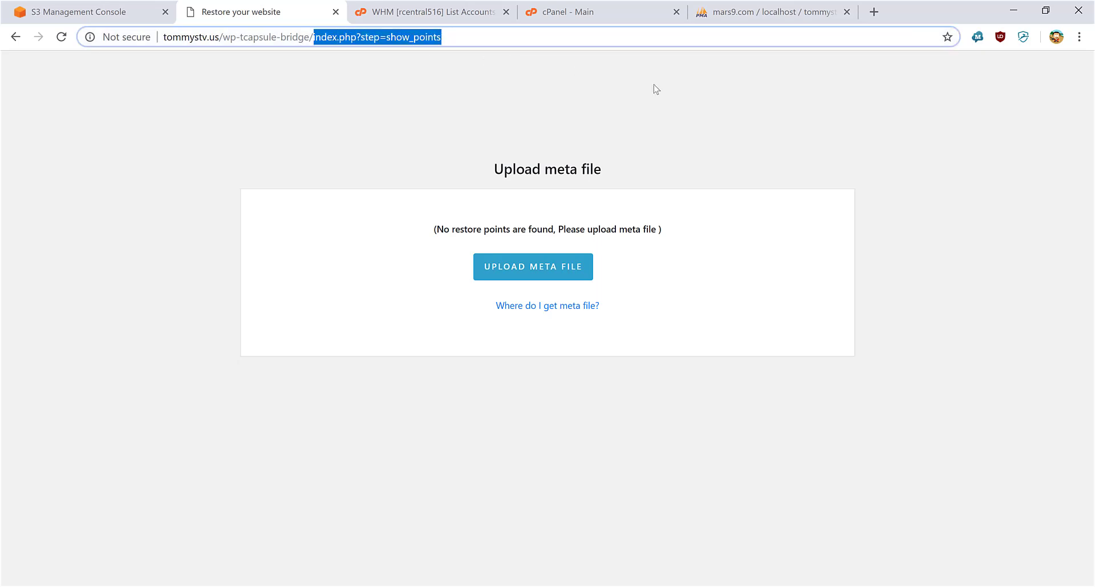
{"action": "key", "text": "BackSpace"}
{"action": "key", "text": "Down"}
{"action": "key", "text": "Down"}
{"action": "key", "text": "Return"}
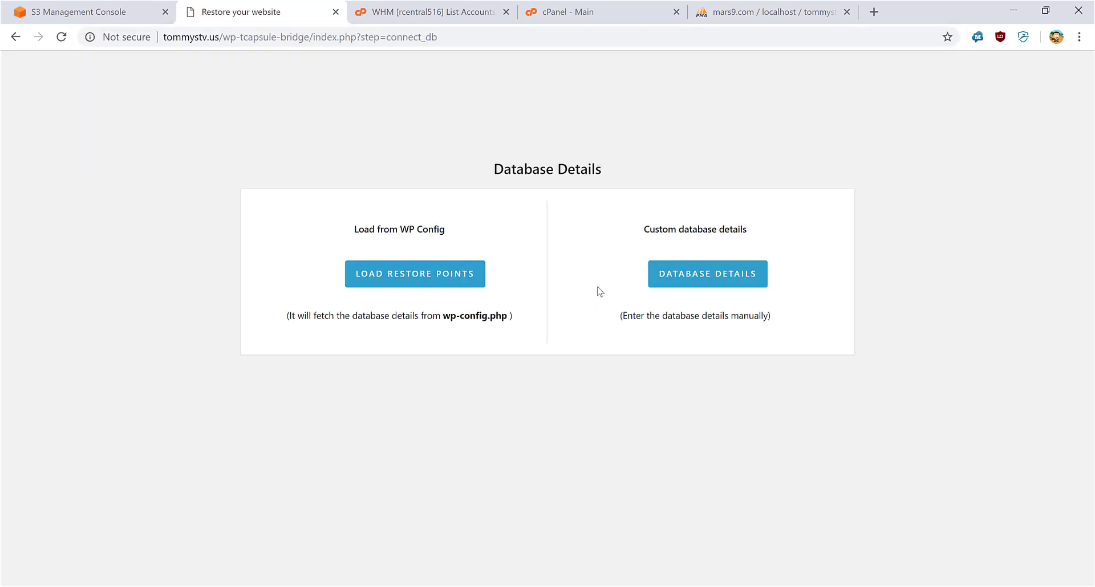
{"action": "left_click", "coordinate": [434, 276]}
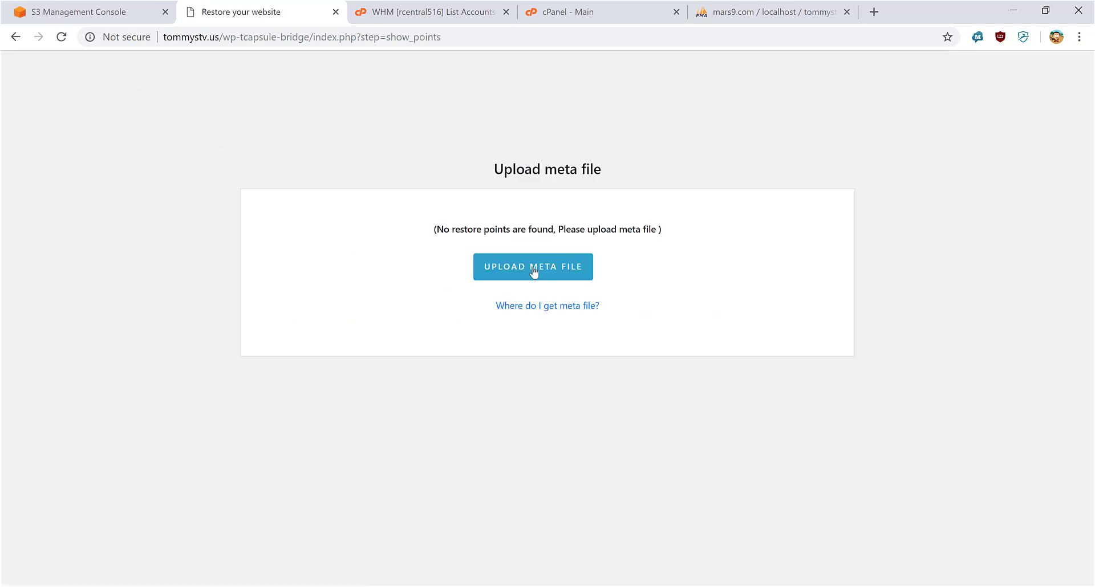
{"action": "left_click", "coordinate": [533, 273]}
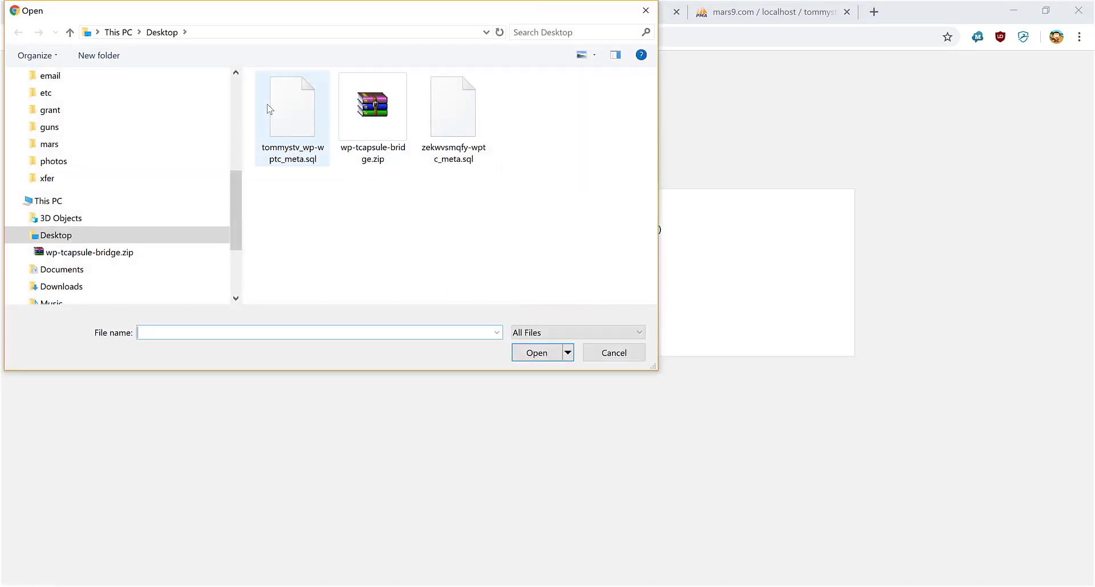
{"action": "double_click", "coordinate": [269, 109]}
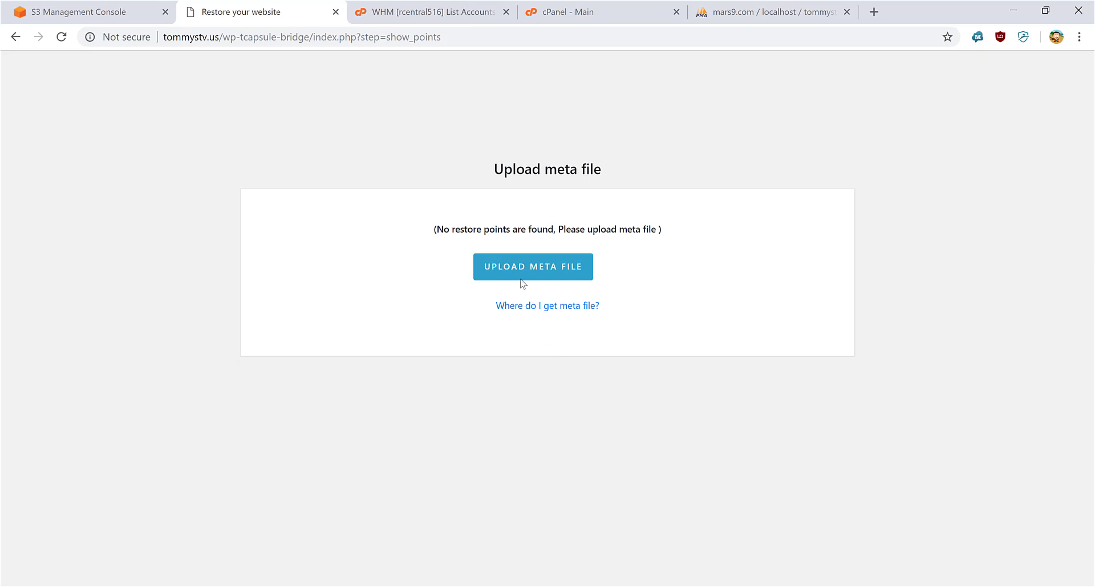
- Reload the upload page, restart the bridge from its database details and try the tommystv_wp-wptc_meta.sql upload once more
{"action": "left_click", "coordinate": [61, 37]}
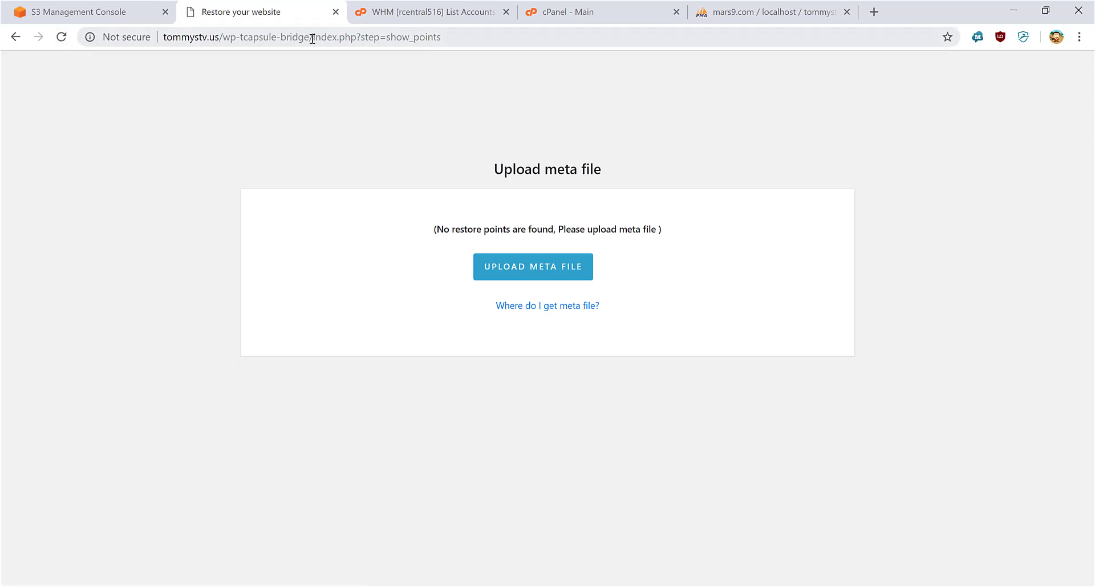
{"action": "left_click_drag", "start_coordinate": [310, 37], "coordinate": [444, 37]}
{"action": "key", "text": "BackSpace"}
{"action": "key", "text": "Return"}
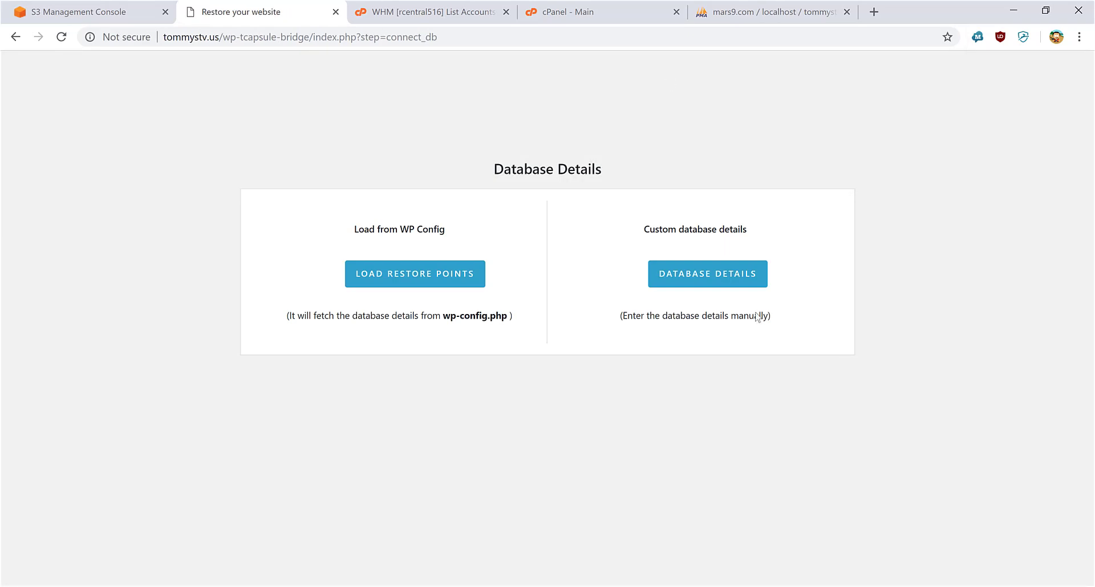
{"action": "left_click", "coordinate": [408, 284]}
{"action": "left_click", "coordinate": [512, 268]}
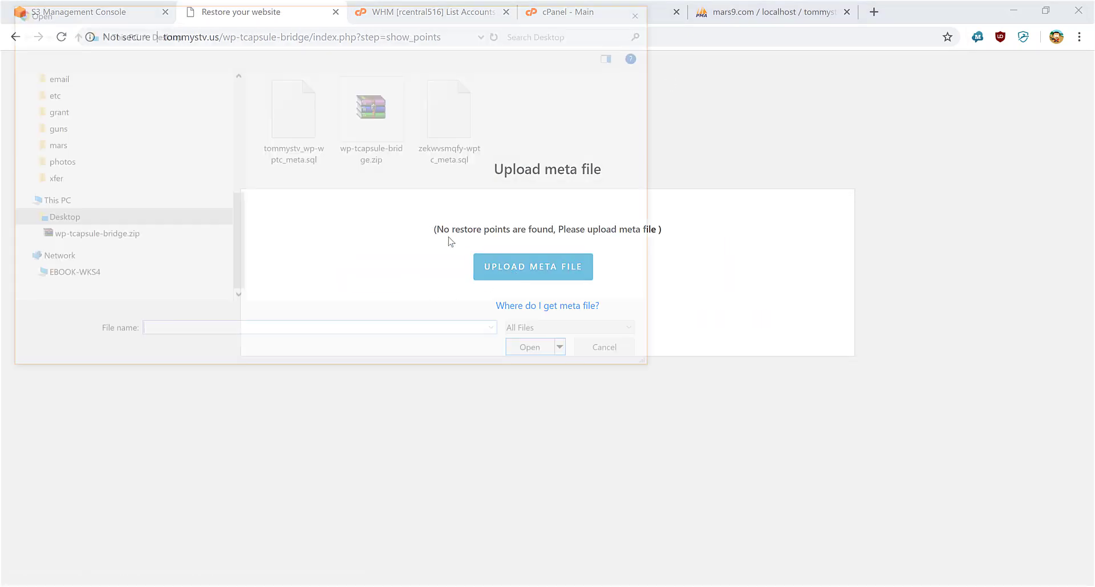
{"action": "left_click", "coordinate": [287, 118]}
{"action": "double_click", "coordinate": [287, 118]}
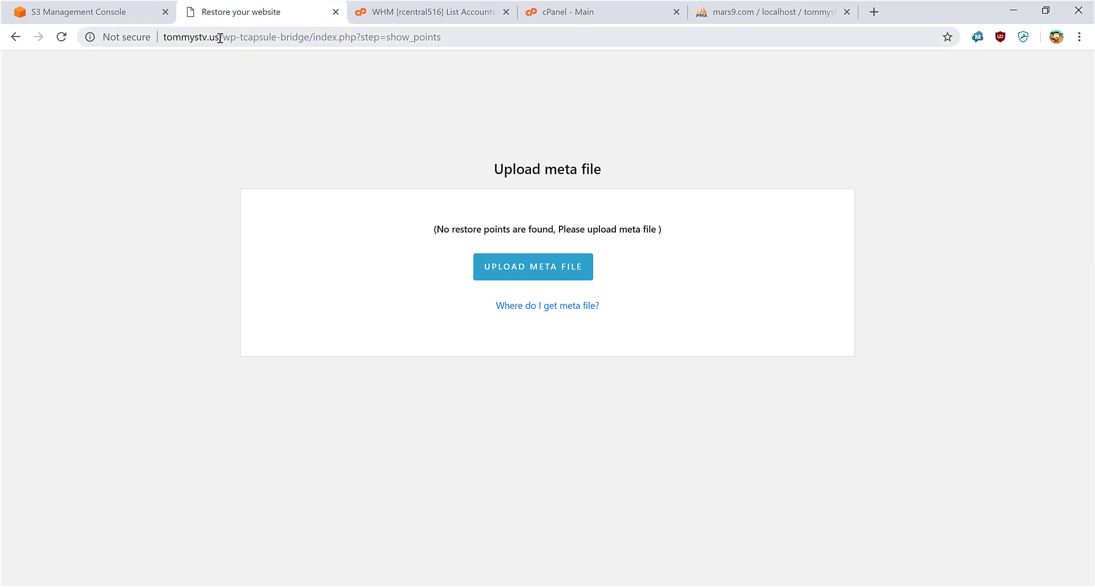
- Return to the bridge's database details page and load the restore points from the WP config again
{"action": "left_click_drag", "start_coordinate": [219, 37], "coordinate": [276, 37]}
{"action": "left_click_drag", "start_coordinate": [565, 53], "coordinate": [584, 56]}
{"action": "key", "text": "End"}
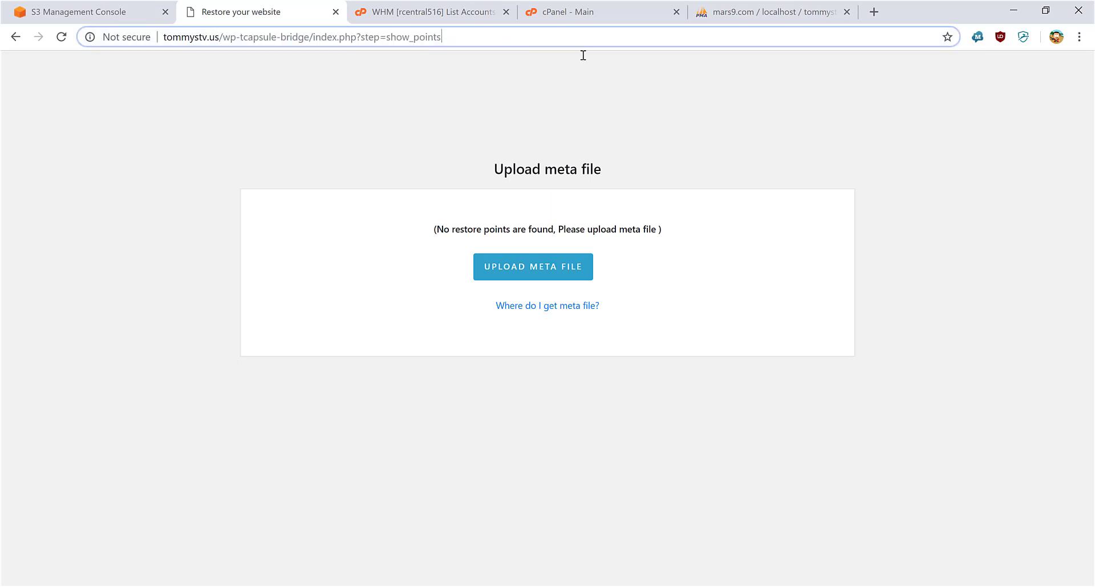
{"action": "key", "text": "BackSpace"}
{"action": "key", "text": "BackSpace"}
{"action": "key", "text": "BackSpace"}
{"action": "key", "text": "BackSpace"}
{"action": "key", "text": "BackSpace"}
{"action": "key", "text": "BackSpace"}
{"action": "key", "text": "BackSpace"}
{"action": "key", "text": "BackSpace"}
{"action": "key", "text": "BackSpace"}
{"action": "key", "text": "BackSpace"}
{"action": "key", "text": "BackSpace"}
{"action": "key", "text": "BackSpace"}
{"action": "key", "text": "BackSpace"}
{"action": "key", "text": "BackSpace"}
{"action": "key", "text": "BackSpace"}
{"action": "key", "text": "BackSpace"}
{"action": "key", "text": "BackSpace"}
{"action": "key", "text": "BackSpace"}
{"action": "key", "text": "BackSpace"}
{"action": "key", "text": "BackSpace"}
{"action": "key", "text": "BackSpace"}
{"action": "key", "text": "BackSpace"}
{"action": "key", "text": "BackSpace"}
{"action": "key", "text": "BackSpace"}
{"action": "key", "text": "BackSpace"}
{"action": "key", "text": "BackSpace"}
{"action": "key", "text": "BackSpace"}
{"action": "key", "text": "BackSpace"}
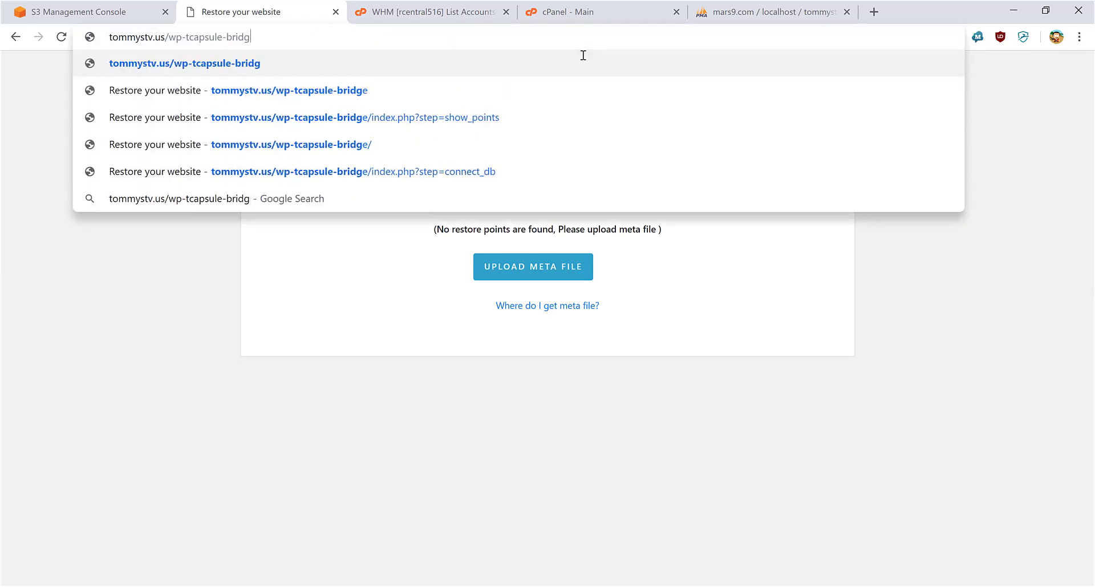
{"action": "key", "text": "Down"}
{"action": "key", "text": "Down"}
{"action": "key", "text": "Down"}
{"action": "key", "text": "Down"}
{"action": "key", "text": "Return"}
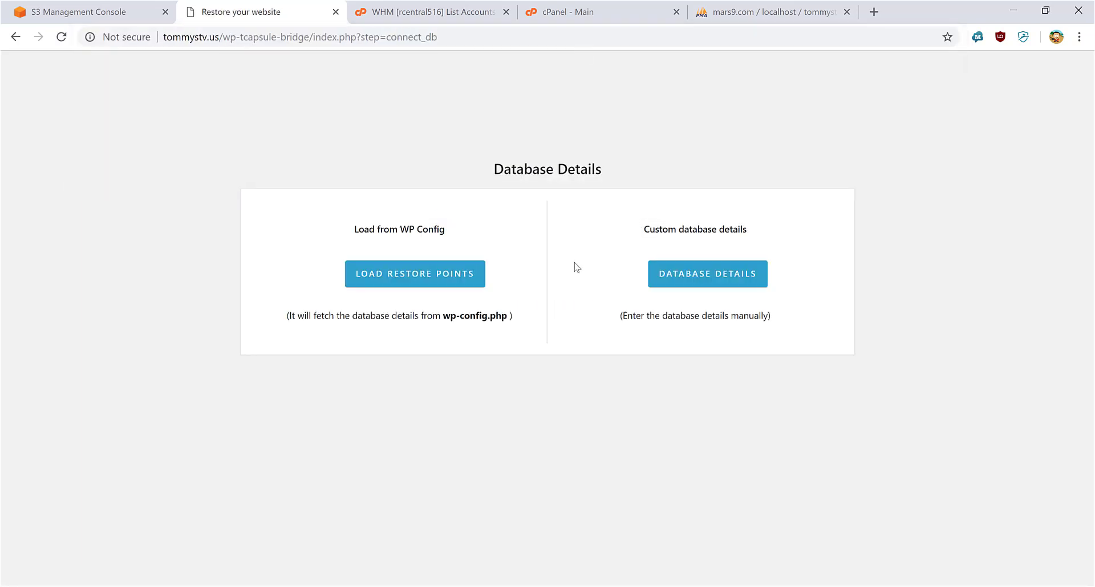
{"action": "left_click", "coordinate": [432, 285]}
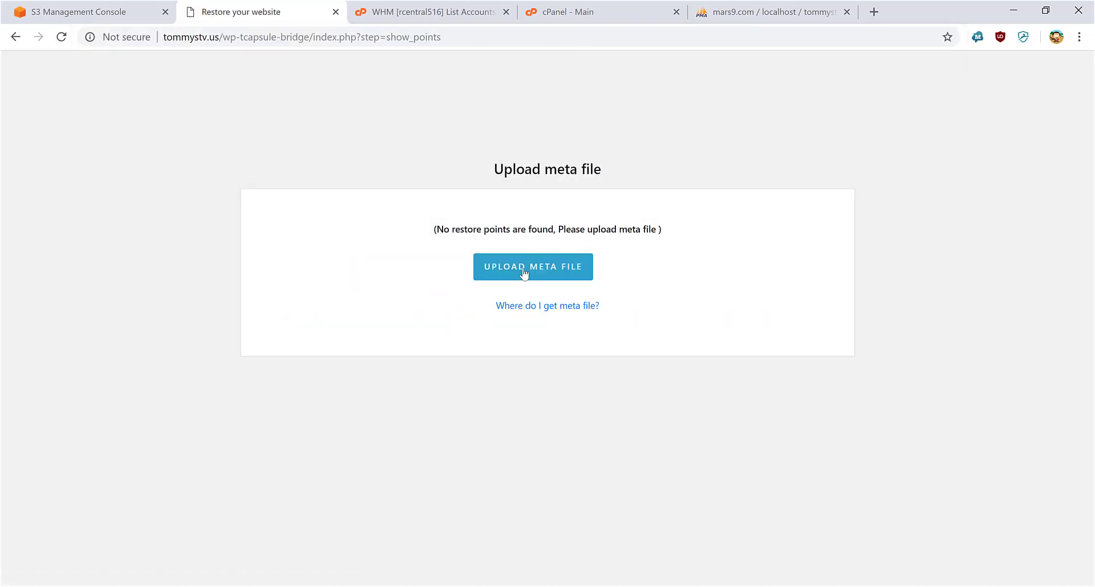
- Try tommystv_wp-wptc_meta.sql as the meta file, and upload zekwvsmqfy-wptc_meta.sql from the Desktop instead
{"action": "left_click", "coordinate": [525, 270]}
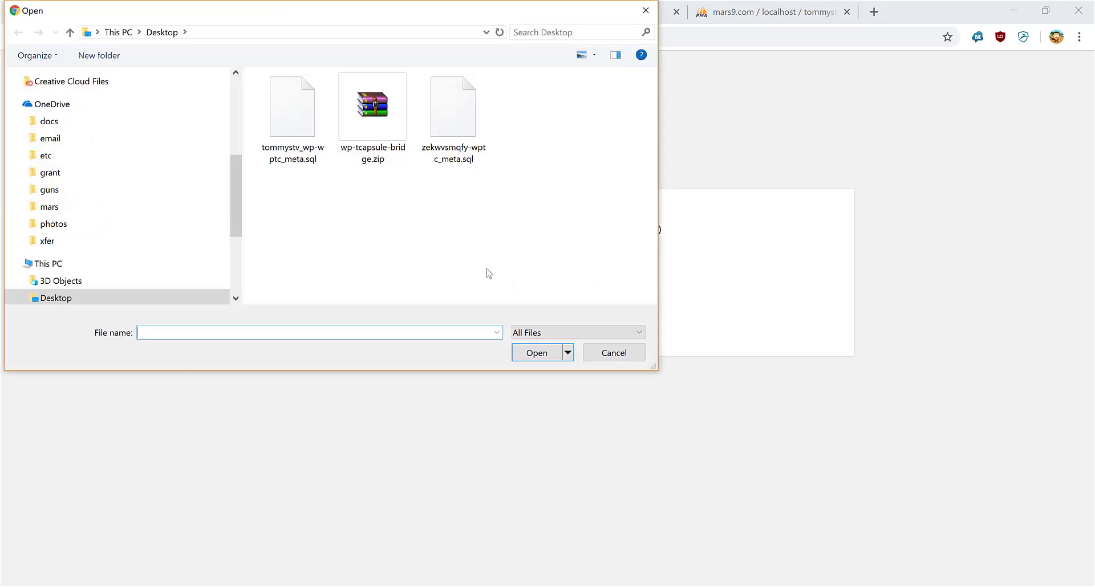
{"action": "double_click", "coordinate": [308, 134]}
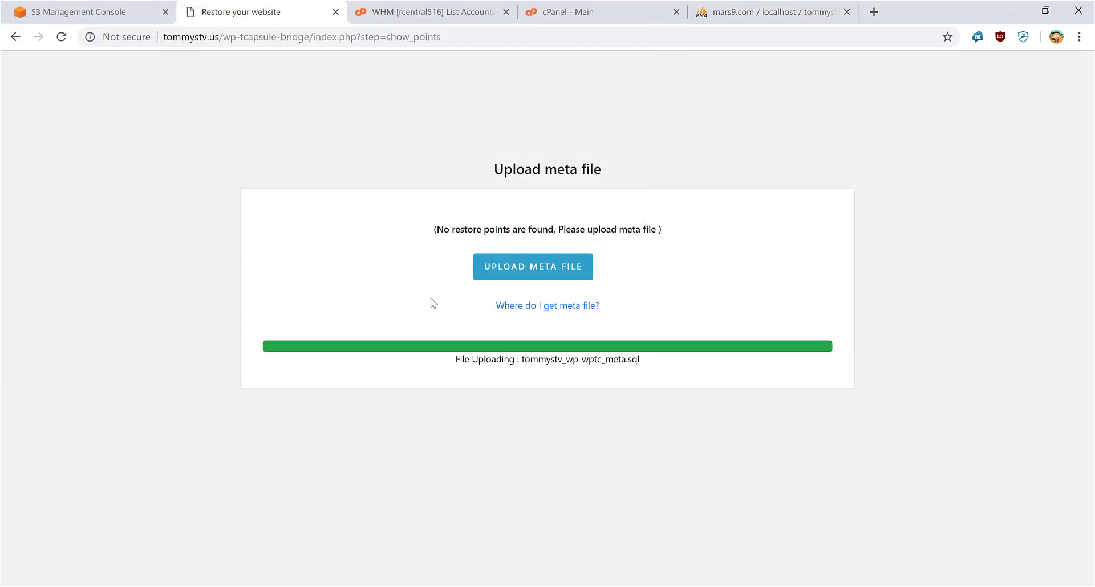
{"action": "left_click", "coordinate": [526, 265]}
{"action": "double_click", "coordinate": [450, 128]}
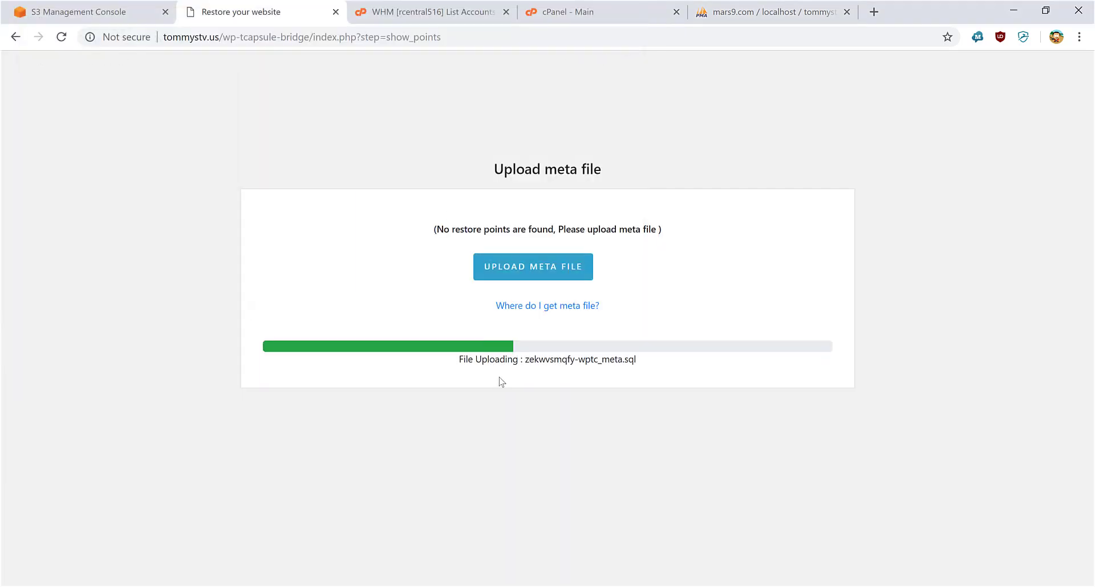